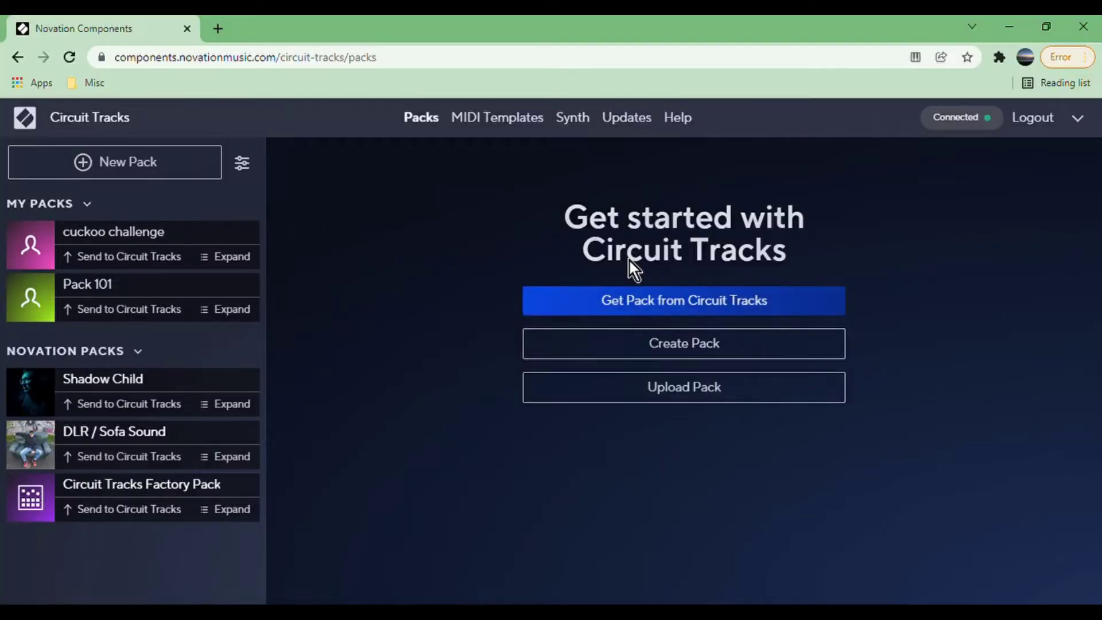
# Create a new Circuit Tracks pack and look through its sample slots on both pages.
pyautogui.click(663, 310)
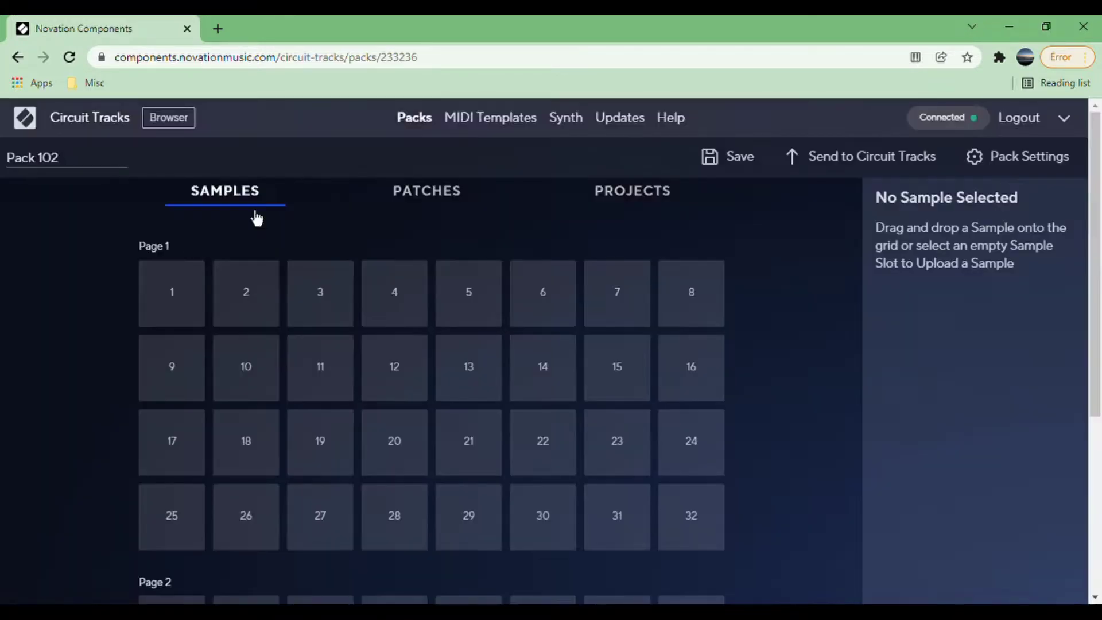
pyautogui.scroll(-5, 277, 450)
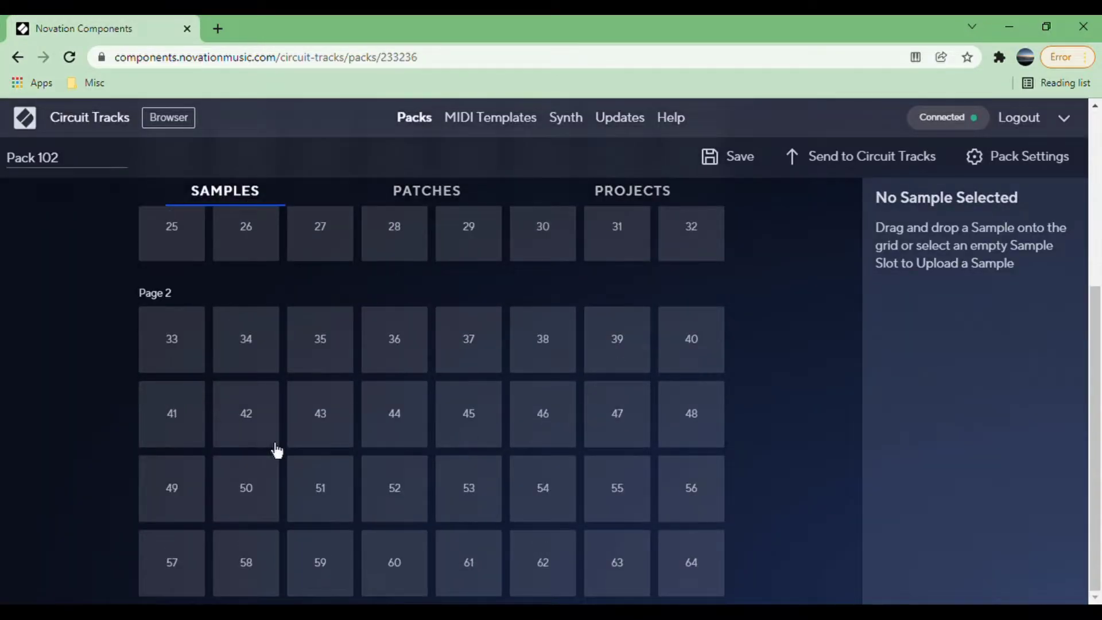
pyautogui.scroll(5, 277, 451)
# Examine the pack's patch slots and project slots, including project slot 20.
pyautogui.click(400, 206)
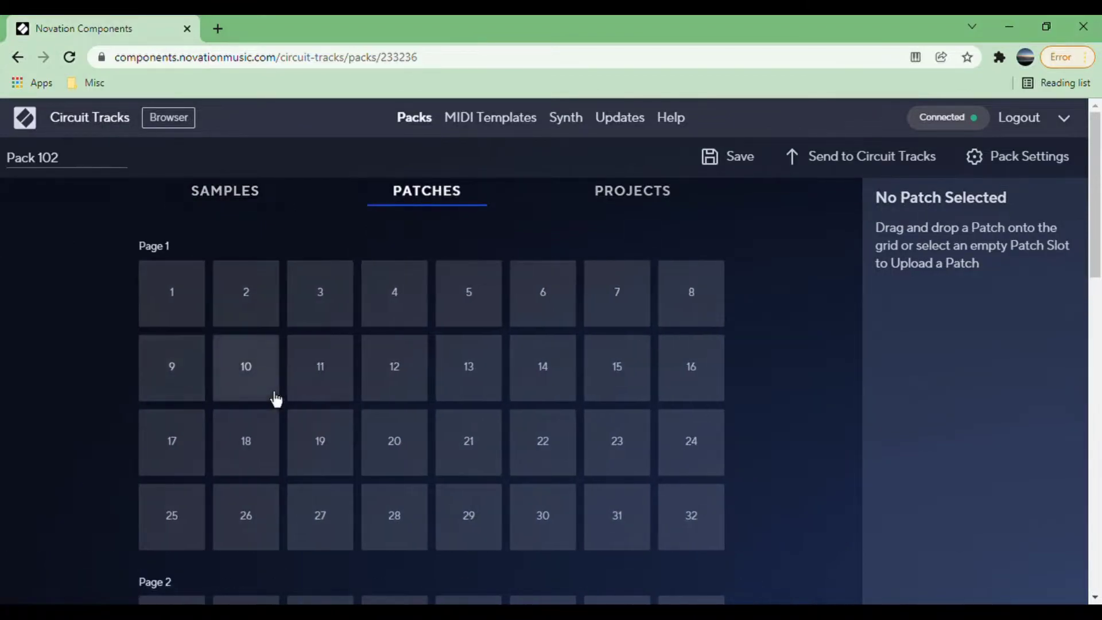
pyautogui.scroll(-15, 275, 398)
pyautogui.scroll(15, 274, 398)
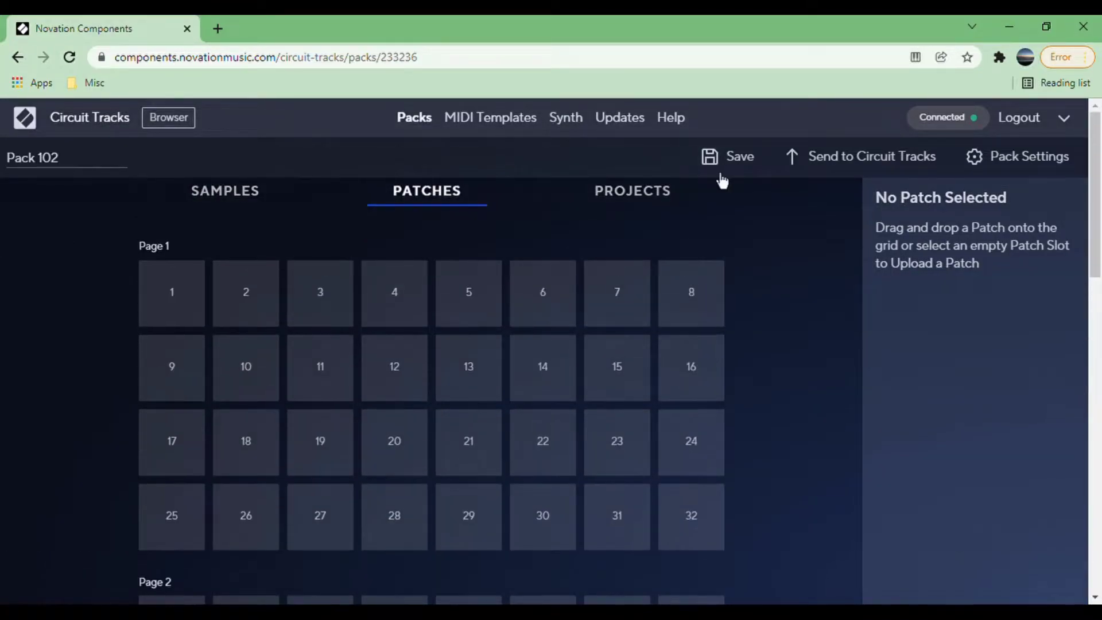
pyautogui.click(628, 195)
pyautogui.click(386, 418)
pyautogui.scroll(-5, 386, 418)
pyautogui.scroll(3, 389, 417)
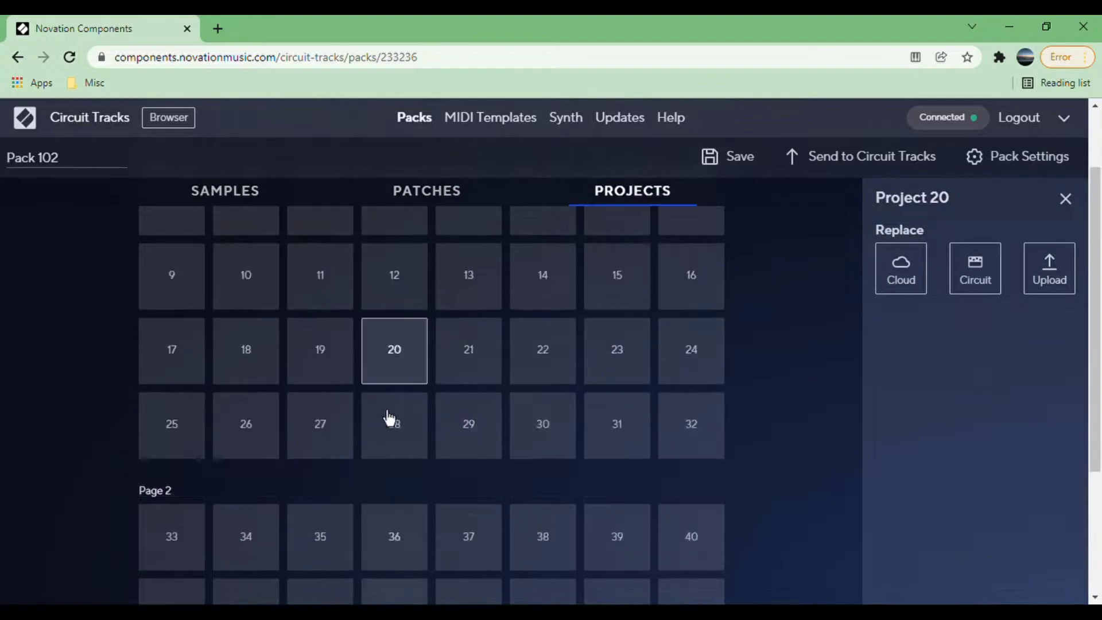
pyautogui.scroll(2, 390, 419)
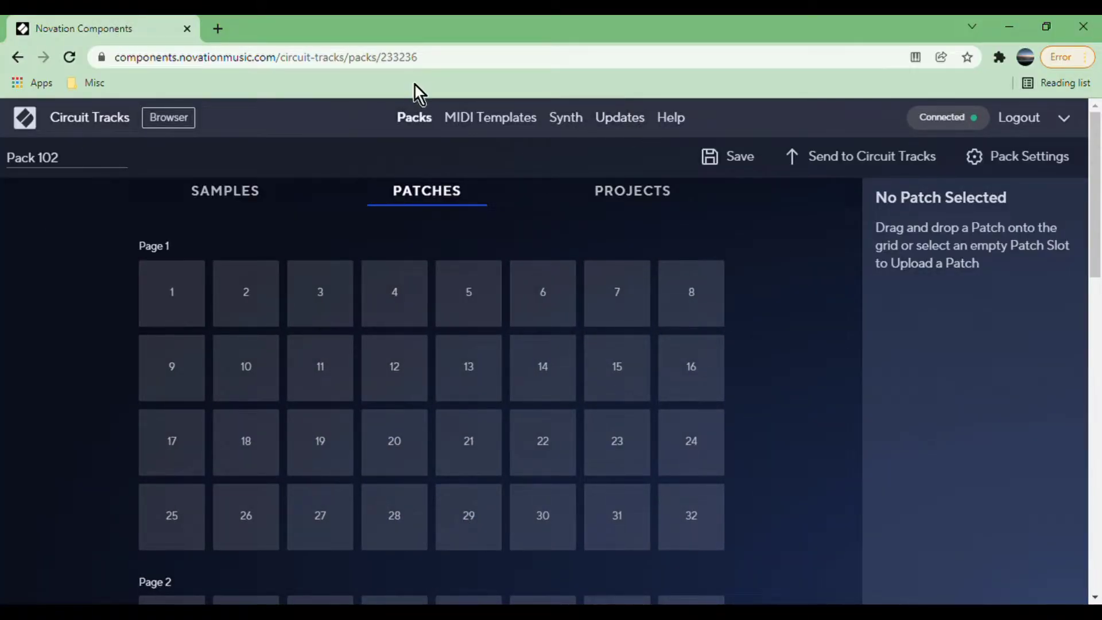
# Create a new synth patch and look over its macro, oscillator, mixer, filter, envelope and LFO controls.
pyautogui.click(578, 131)
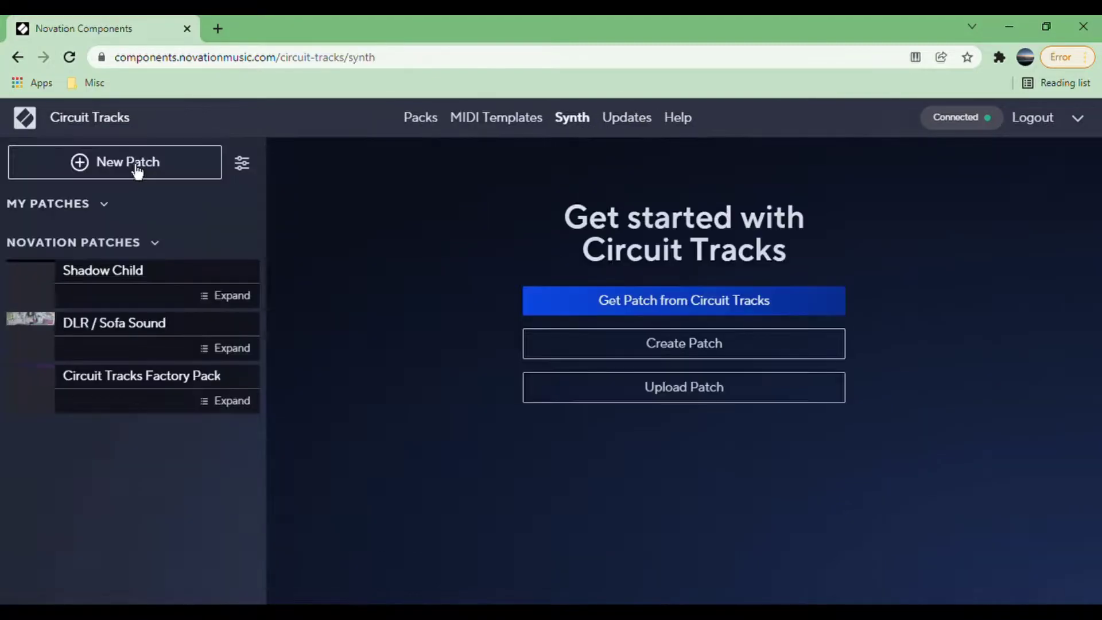
pyautogui.click(136, 165)
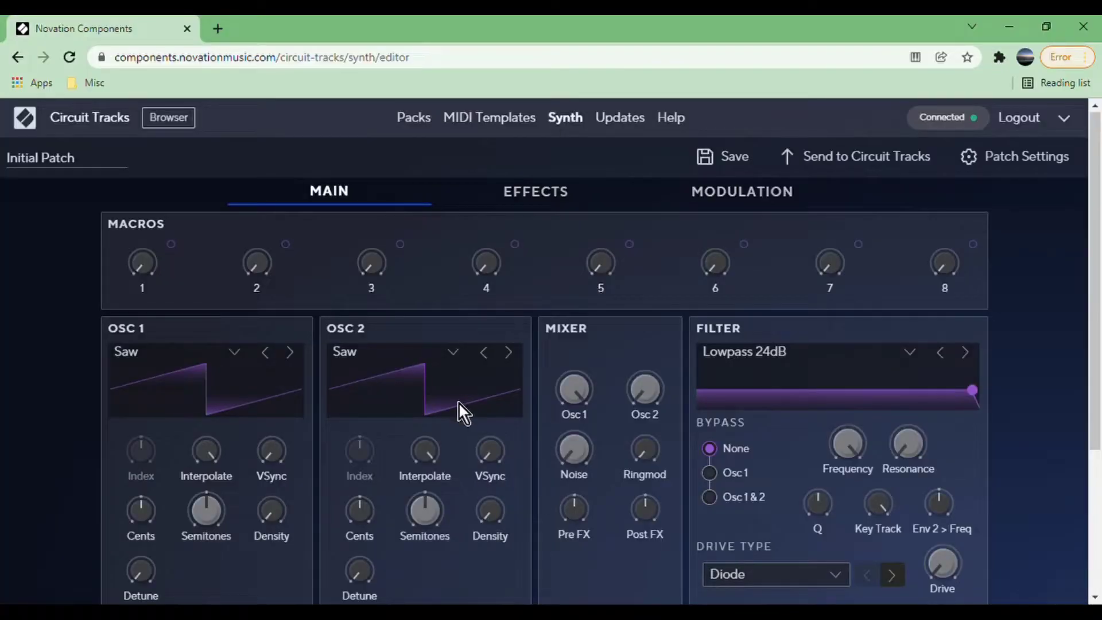
pyautogui.scroll(-2, 459, 402)
pyautogui.scroll(-2, 460, 400)
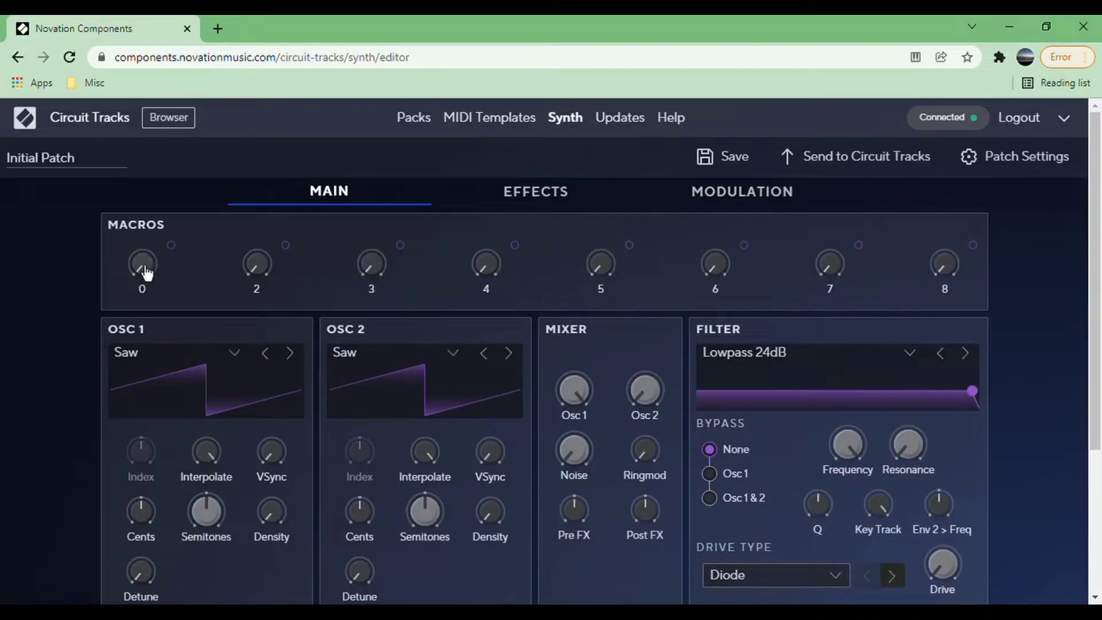
pyautogui.scroll(-3, 581, 263)
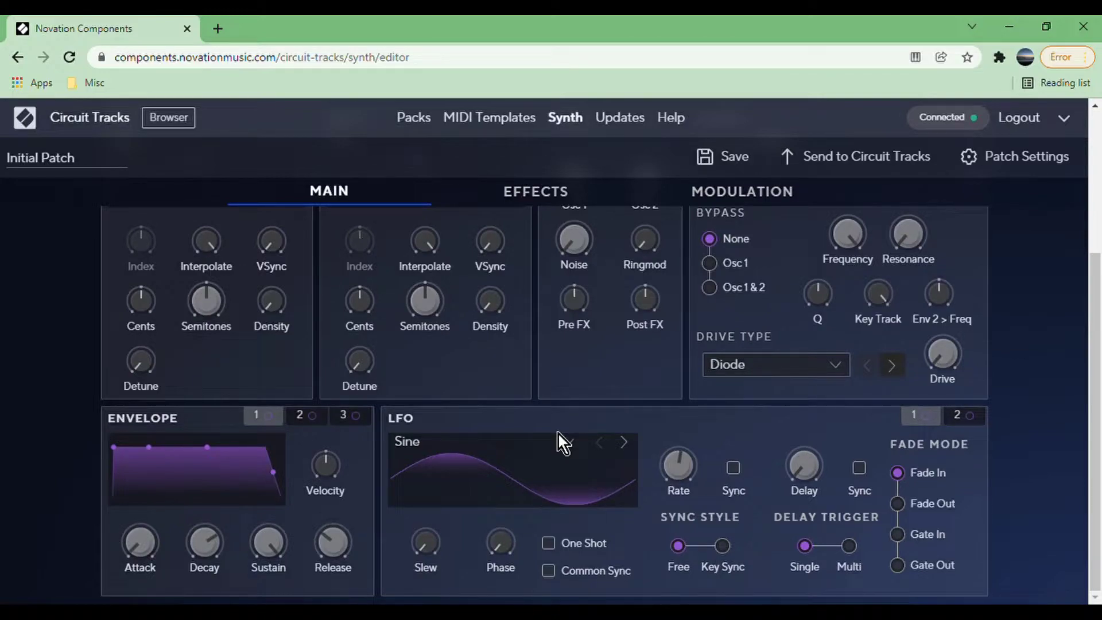
pyautogui.scroll(4, 559, 435)
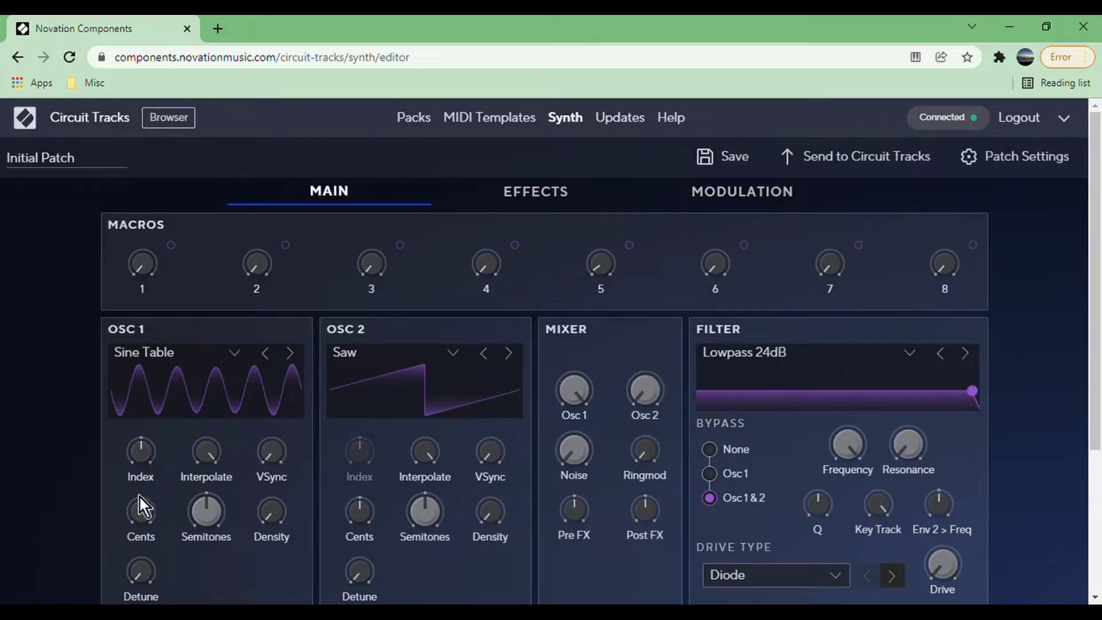
# Audition Sine Table, Analogue Pulse and Analogue Sync on oscillator 1, settle on Digital Nasty 1 and adjust its Index.
pyautogui.moveTo(142, 458); pyautogui.dragTo(131, 424)
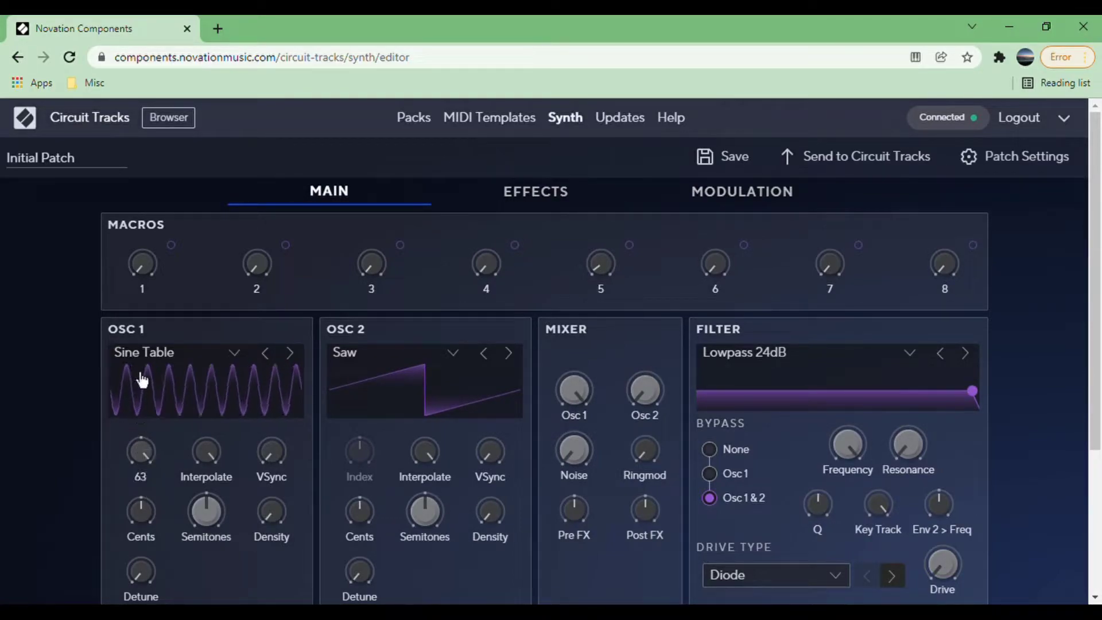
pyautogui.click(256, 353)
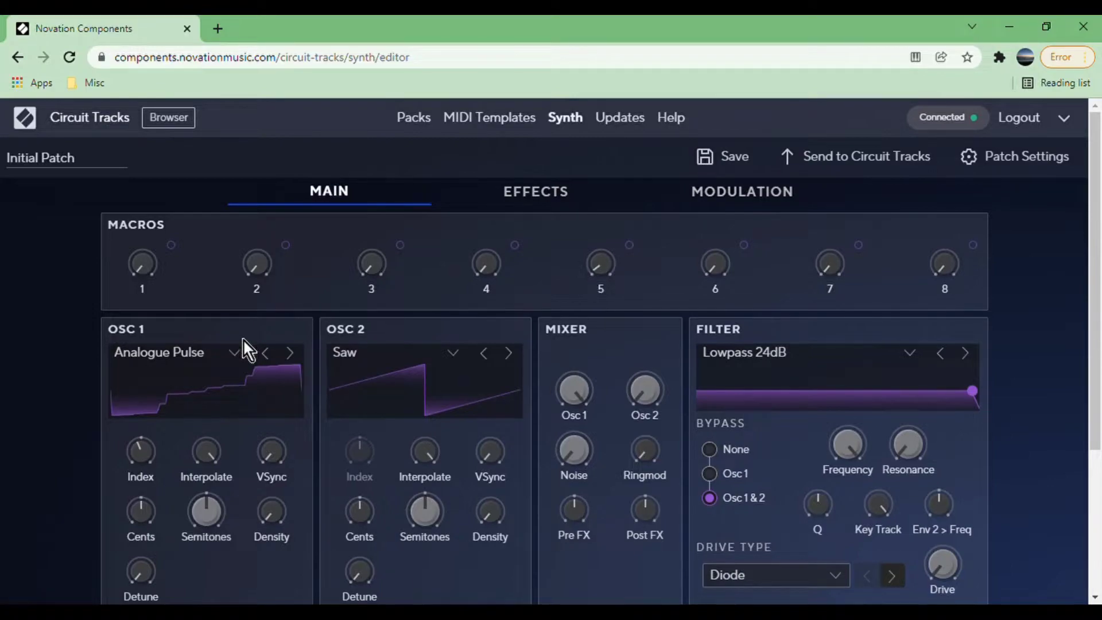
pyautogui.moveTo(150, 468); pyautogui.dragTo(132, 434)
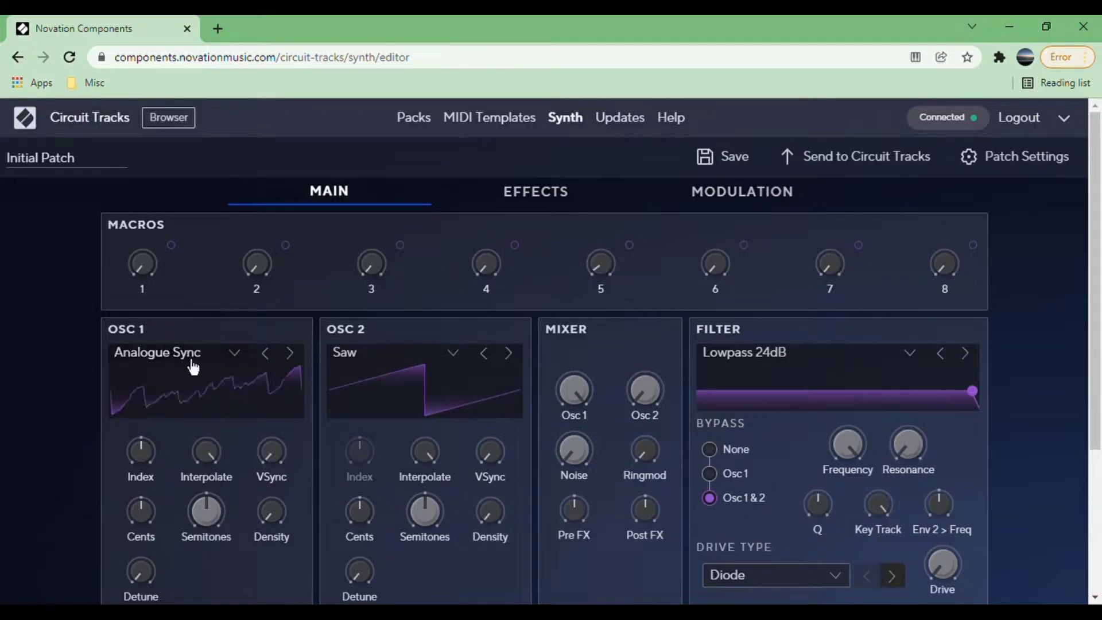
pyautogui.moveTo(142, 450); pyautogui.dragTo(133, 429)
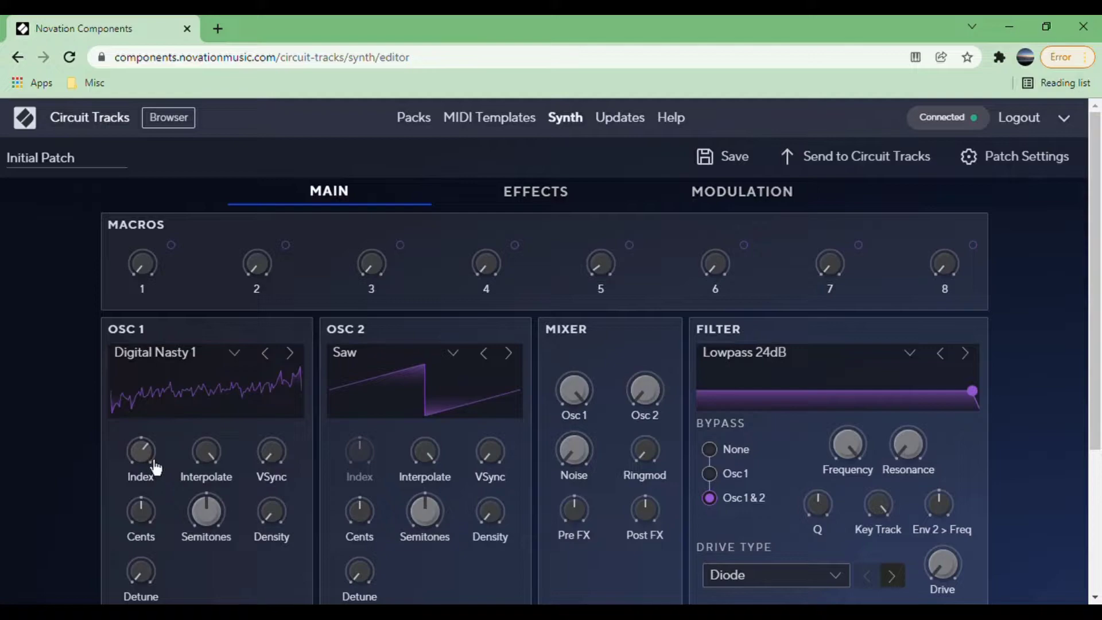
pyautogui.moveTo(150, 463); pyautogui.dragTo(149, 468)
# Assign LFO 1 as a modulation source for oscillator 1's Index.
pyautogui.scroll(-3, 408, 414)
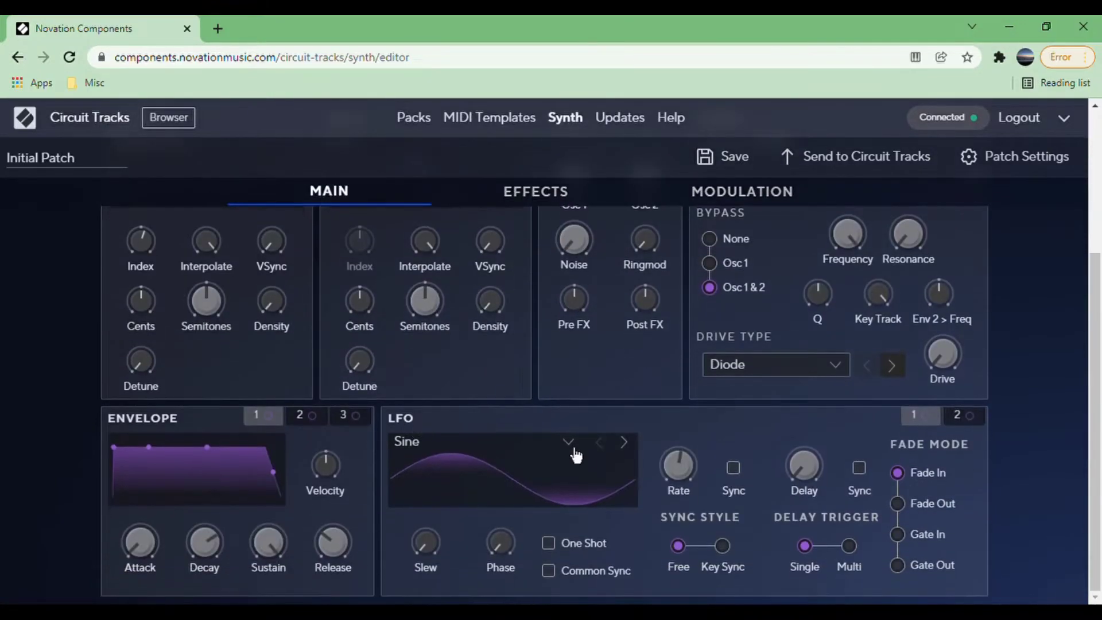
pyautogui.click(925, 415)
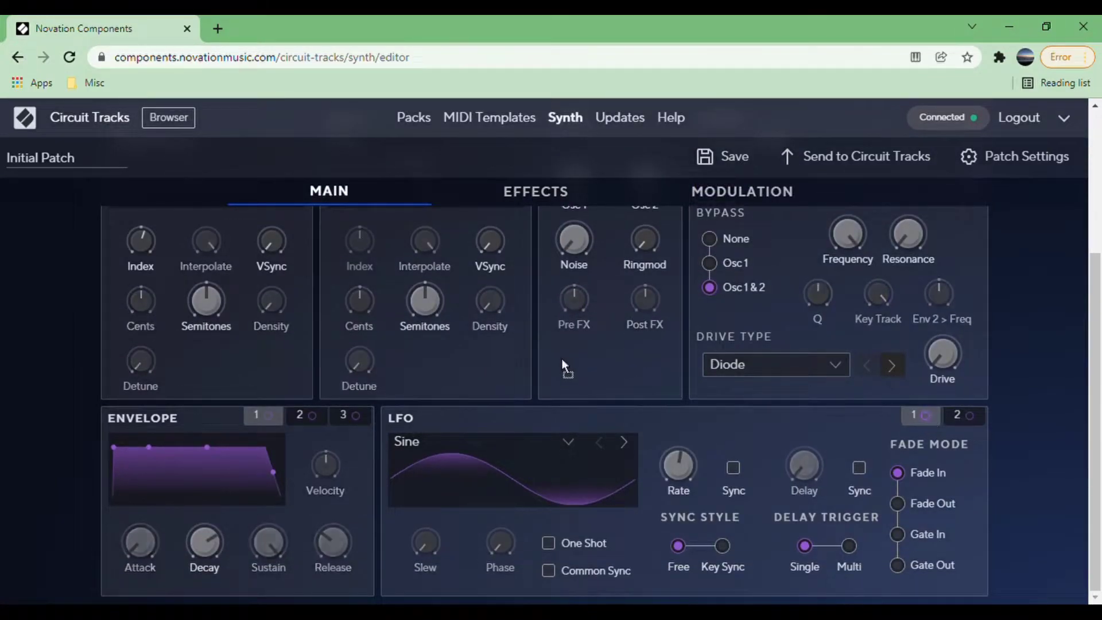
pyautogui.moveTo(232, 208); pyautogui.dragTo(148, 236)
pyautogui.scroll(1, 270, 273)
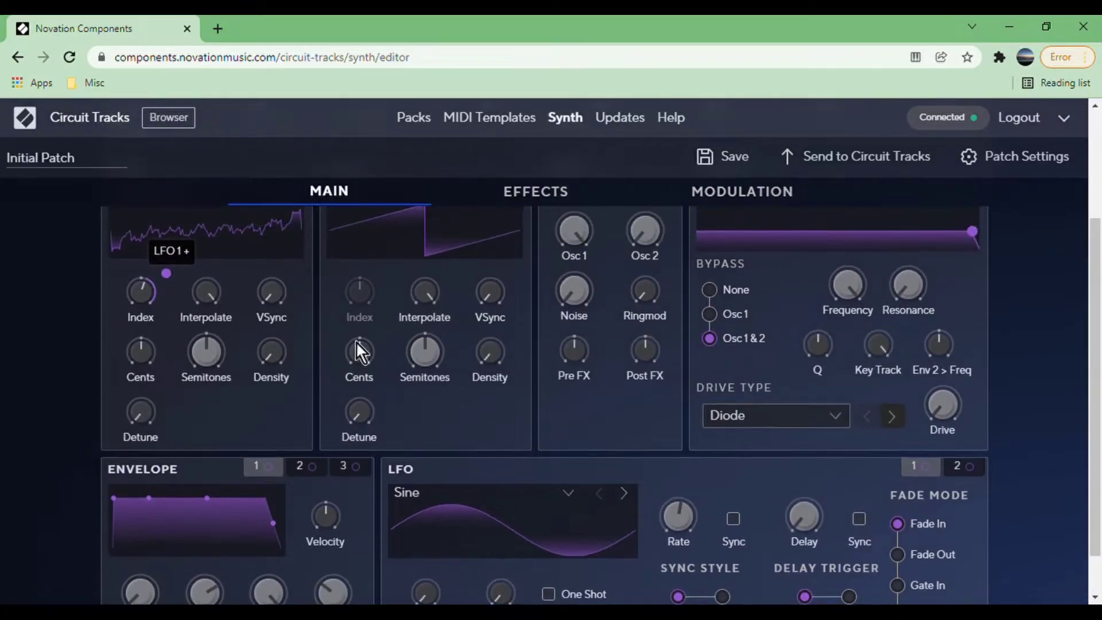
# Enable rate Sync for LFO 1 and adjust its Rate.
pyautogui.scroll(-1, 542, 449)
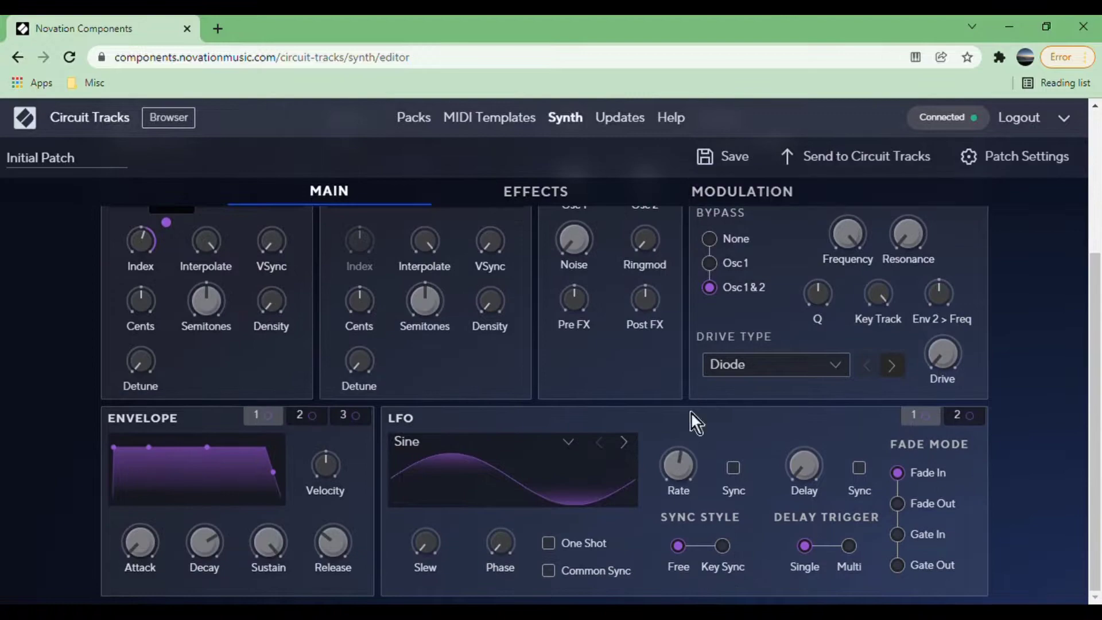
pyautogui.moveTo(693, 472); pyautogui.dragTo(698, 498)
pyautogui.click(734, 467)
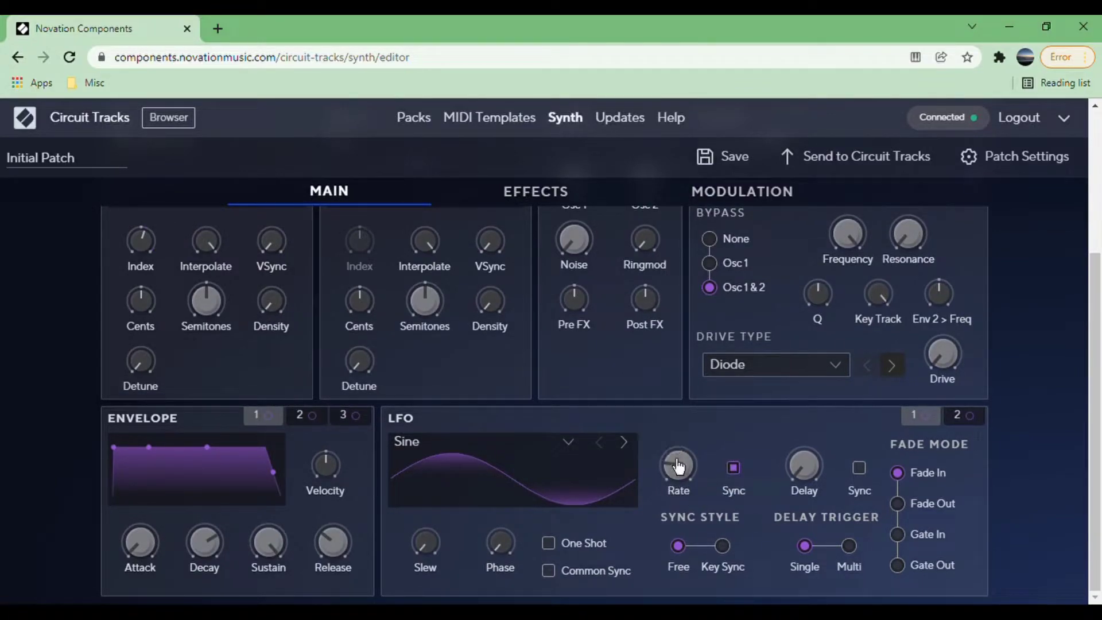
pyautogui.moveTo(678, 466); pyautogui.dragTo(682, 457)
# Set oscillator 2's waveform to Analogue Sync, raise its mixer level to hear it and lower its Semitones.
pyautogui.scroll(4, 588, 457)
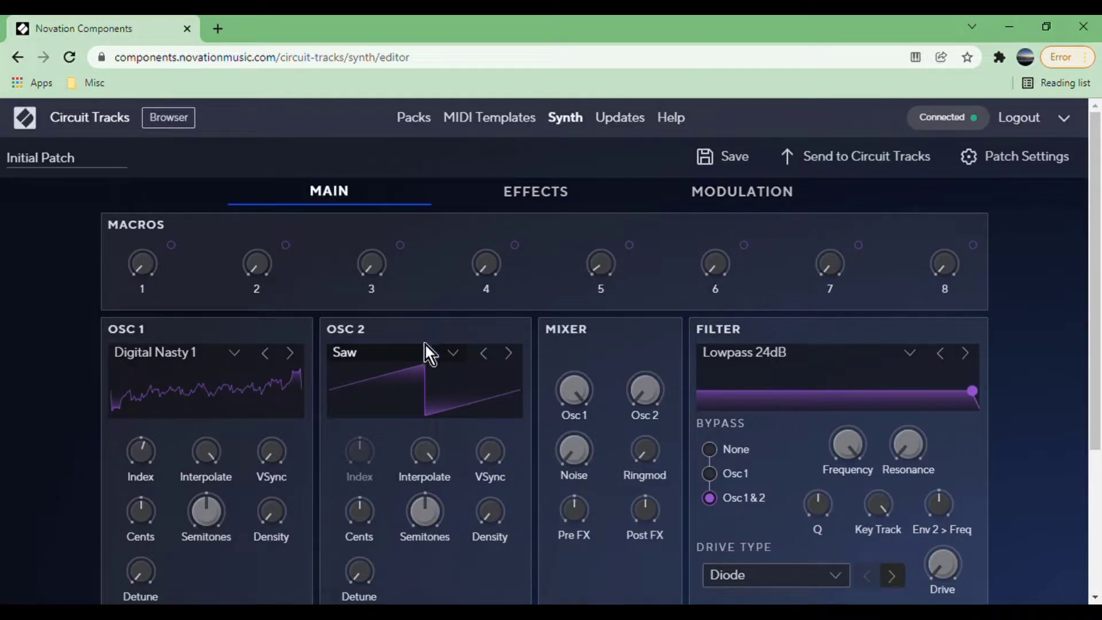
pyautogui.click(426, 326)
pyautogui.moveTo(665, 404); pyautogui.dragTo(675, 258)
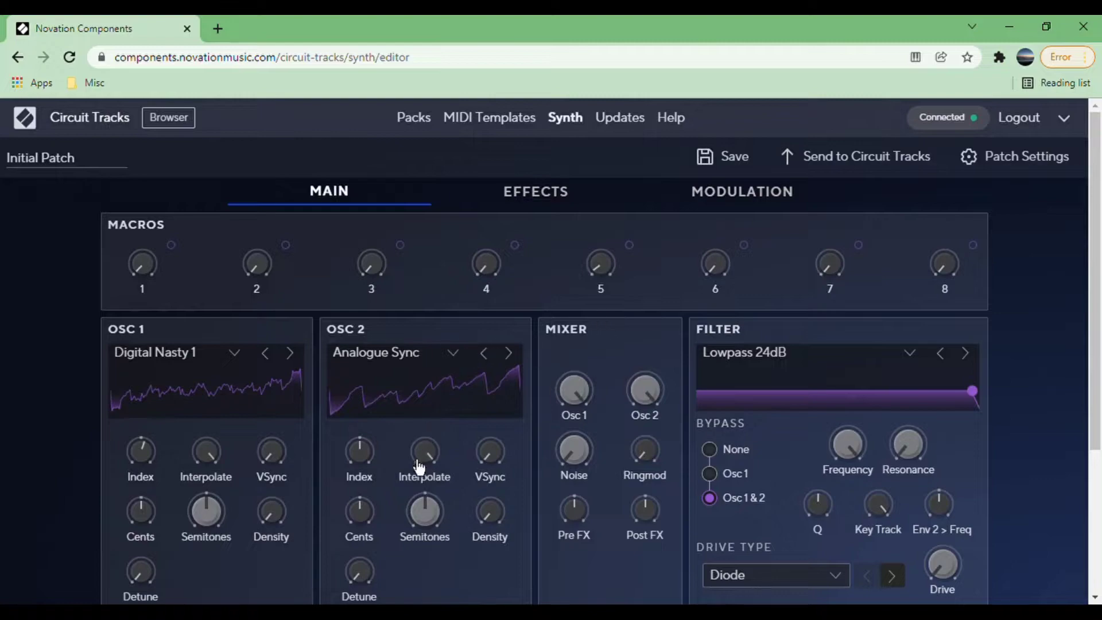
pyautogui.moveTo(637, 364); pyautogui.dragTo(650, 395)
pyautogui.moveTo(445, 532); pyautogui.dragTo(441, 492)
# Turn oscillator 2's mixer level fully down and assign Macro 1 to control it.
pyautogui.moveTo(644, 386); pyautogui.dragTo(632, 457)
pyautogui.moveTo(171, 245); pyautogui.dragTo(642, 412)
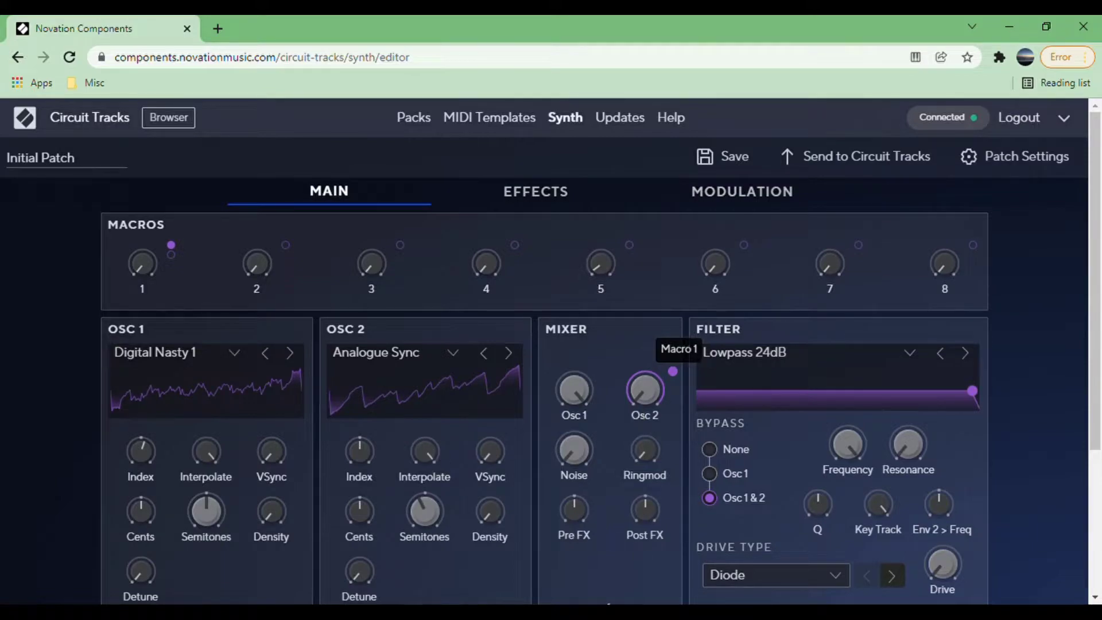
pyautogui.scroll(-3, 568, 568)
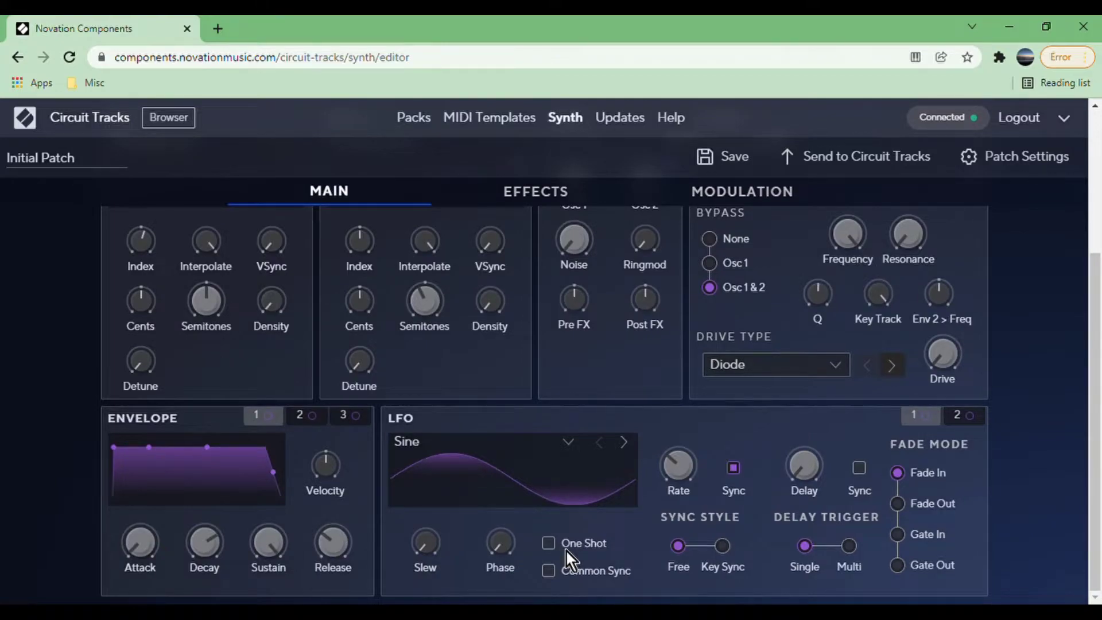
pyautogui.scroll(3, 567, 552)
pyautogui.scroll(-3, 461, 370)
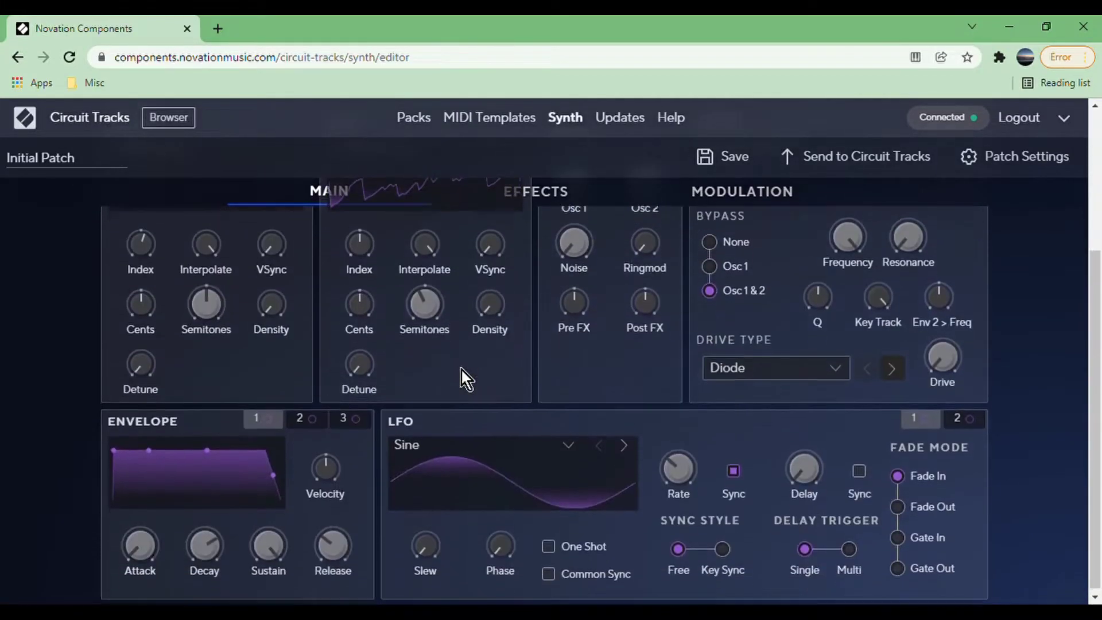
pyautogui.scroll(3, 564, 370)
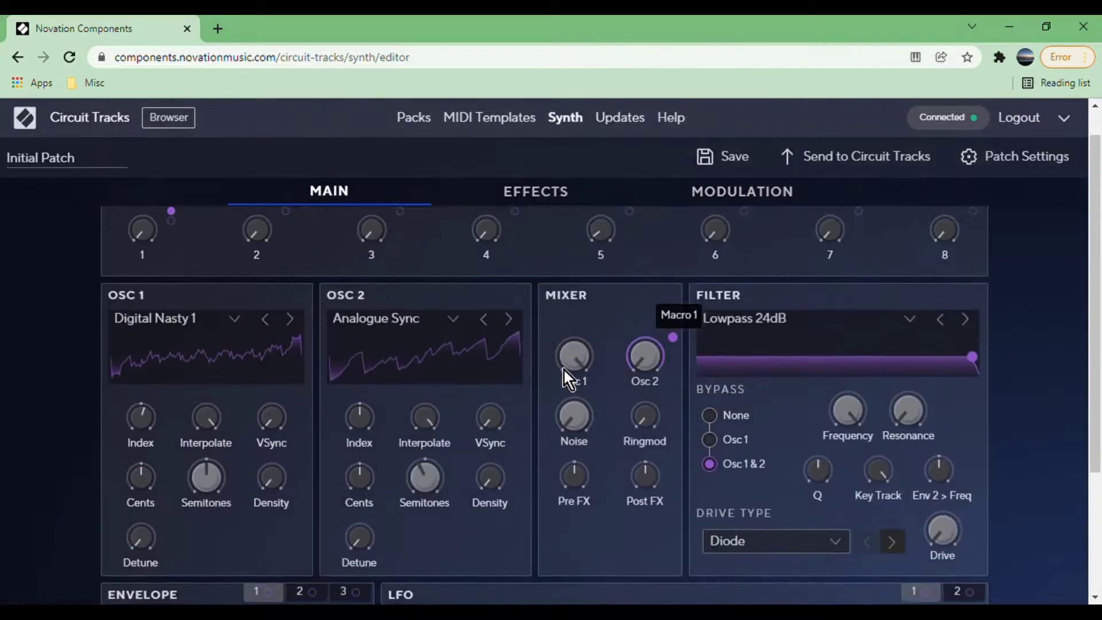
# Set the depth of modulation slot 1, LFO 1+ to Osc 1 Pulse Width, to 0.
pyautogui.click(709, 192)
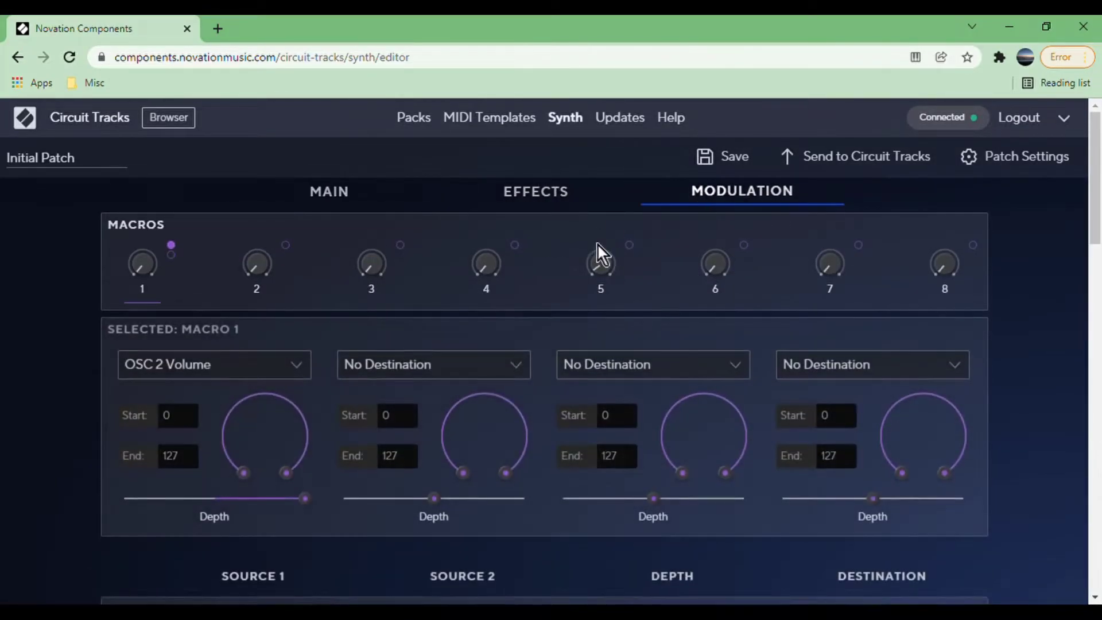
pyautogui.scroll(-3, 479, 384)
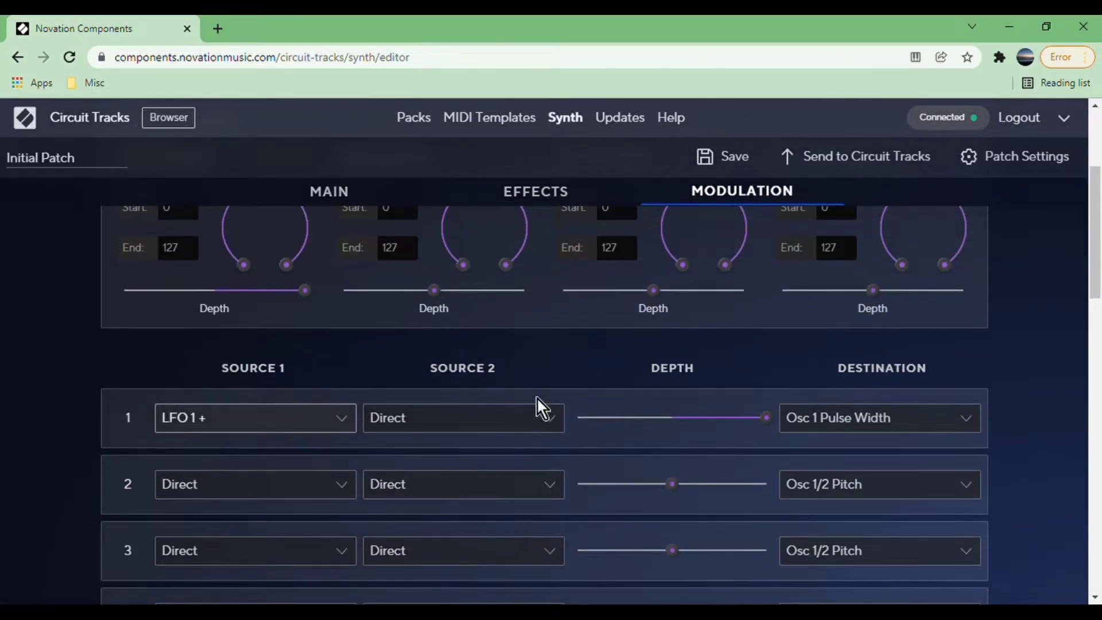
pyautogui.scroll(1, 631, 425)
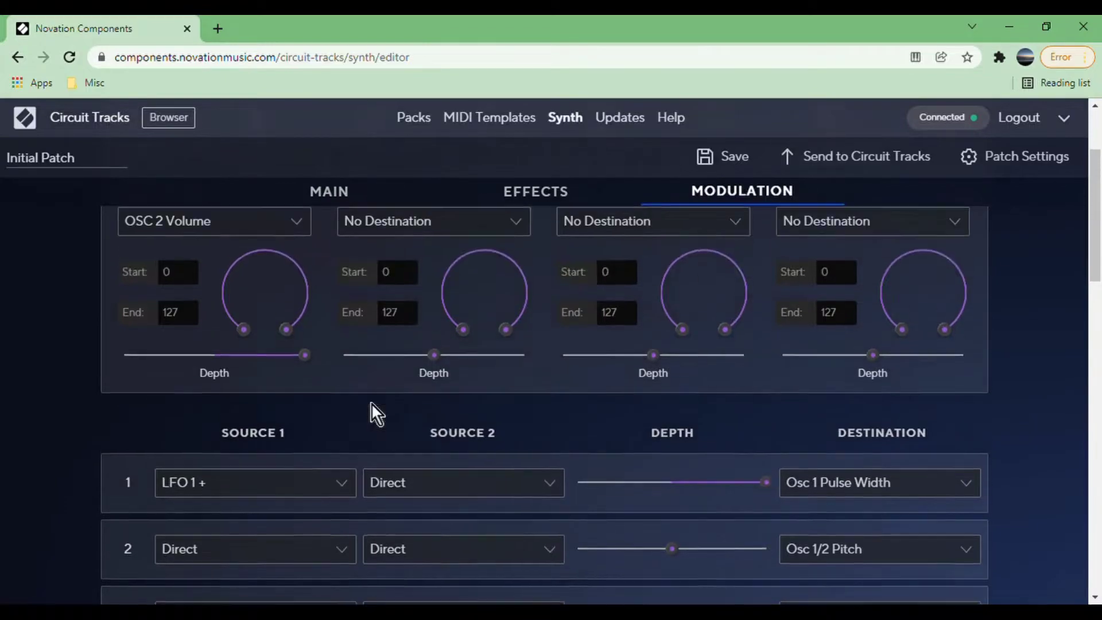
pyautogui.moveTo(768, 485); pyautogui.dragTo(687, 504)
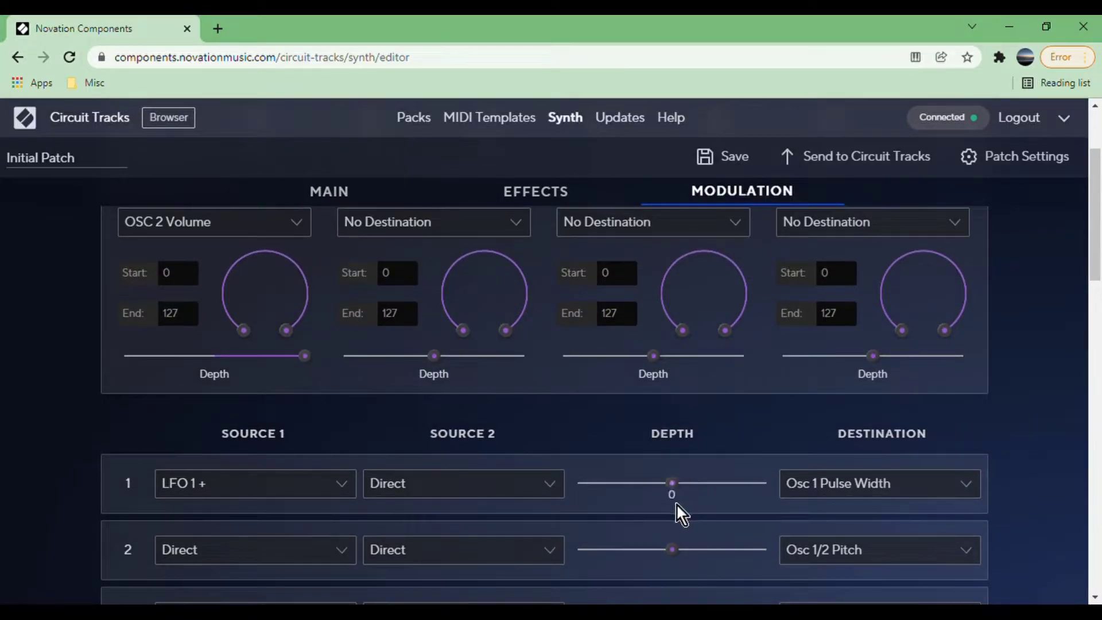
# Try assigning Mod Matrix 1 to Macro 2 at maximum depth.
pyautogui.scroll(2, 574, 465)
pyautogui.click(256, 291)
pyautogui.scroll(-1, 287, 459)
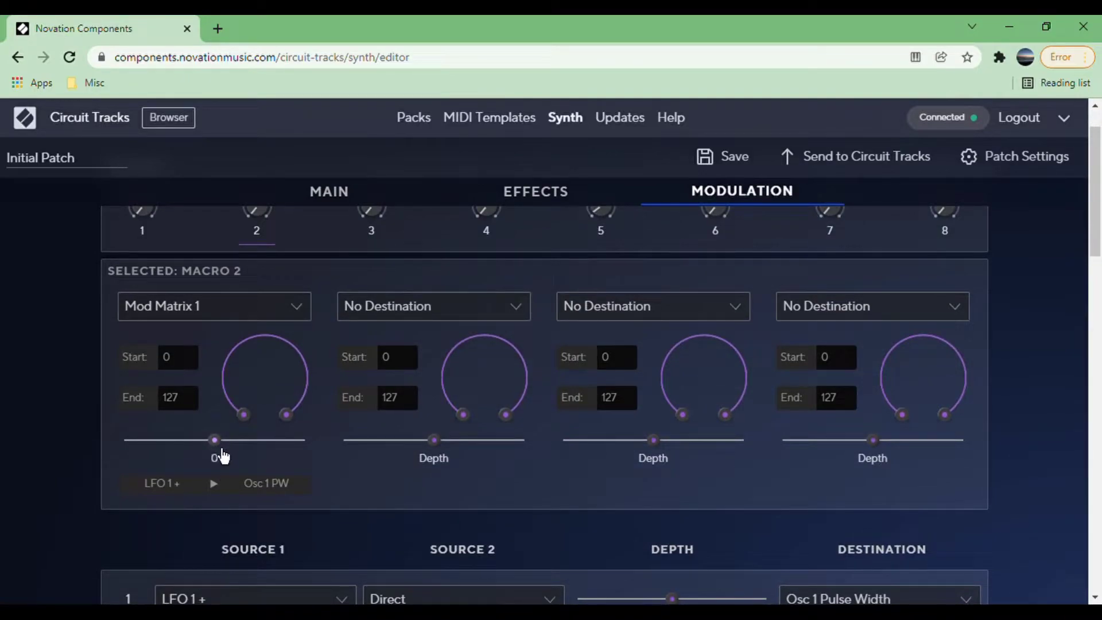
pyautogui.moveTo(217, 451); pyautogui.dragTo(313, 454)
# Assign a modulation destination to Macro 7's first slot.
pyautogui.scroll(1, 419, 518)
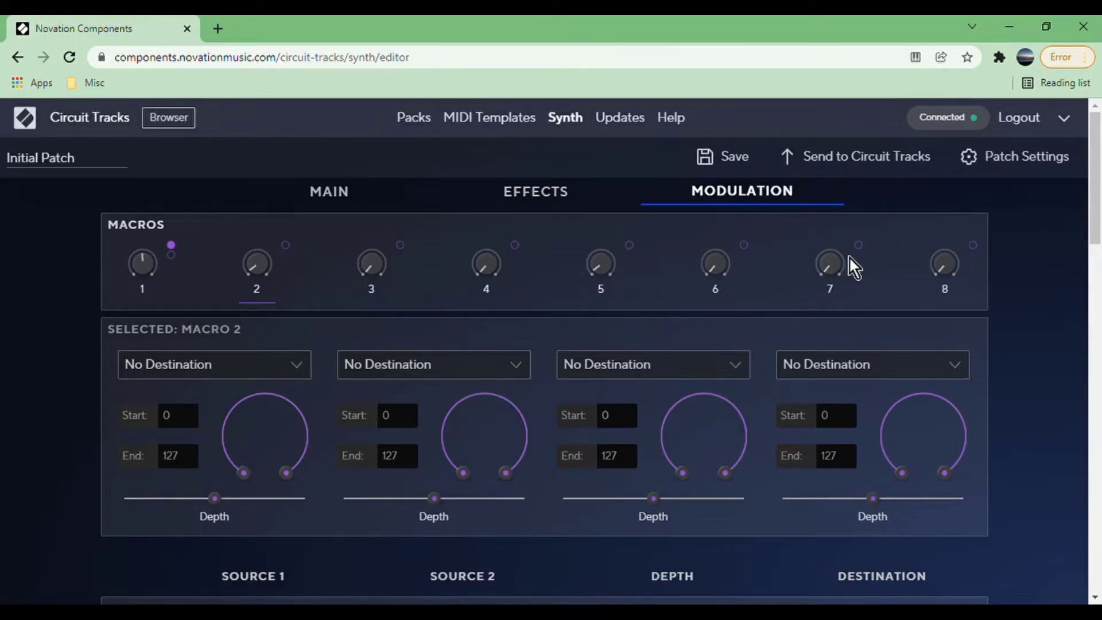
pyautogui.click(835, 278)
pyautogui.click(189, 371)
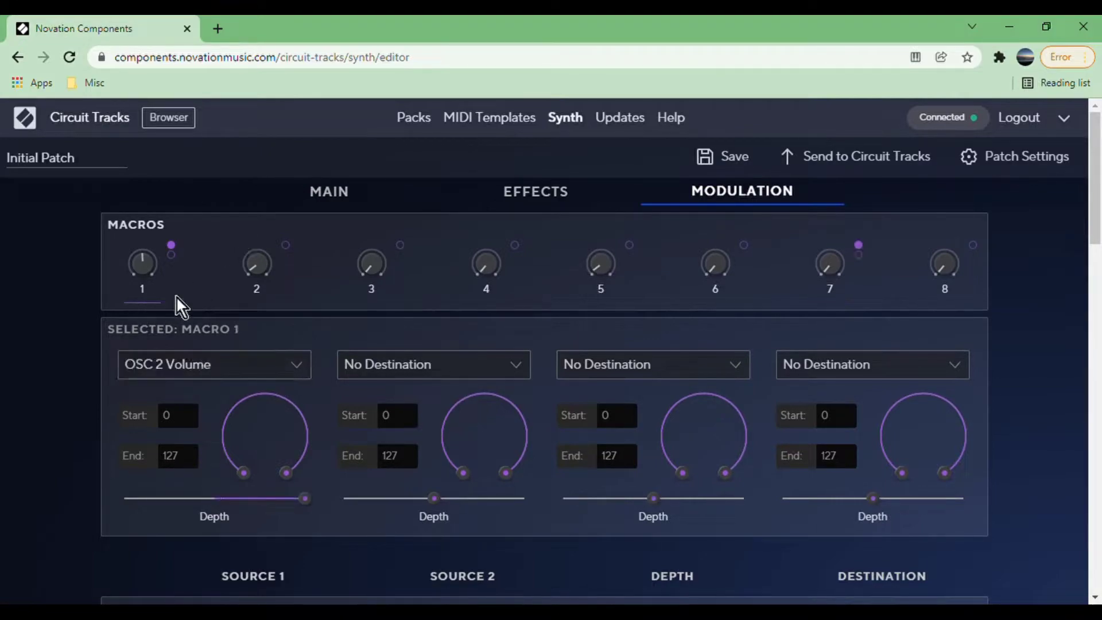
# Assign O1 Pulse Width Index to Macro 2 at maximum depth and return to the main synth controls.
pyautogui.click(270, 268)
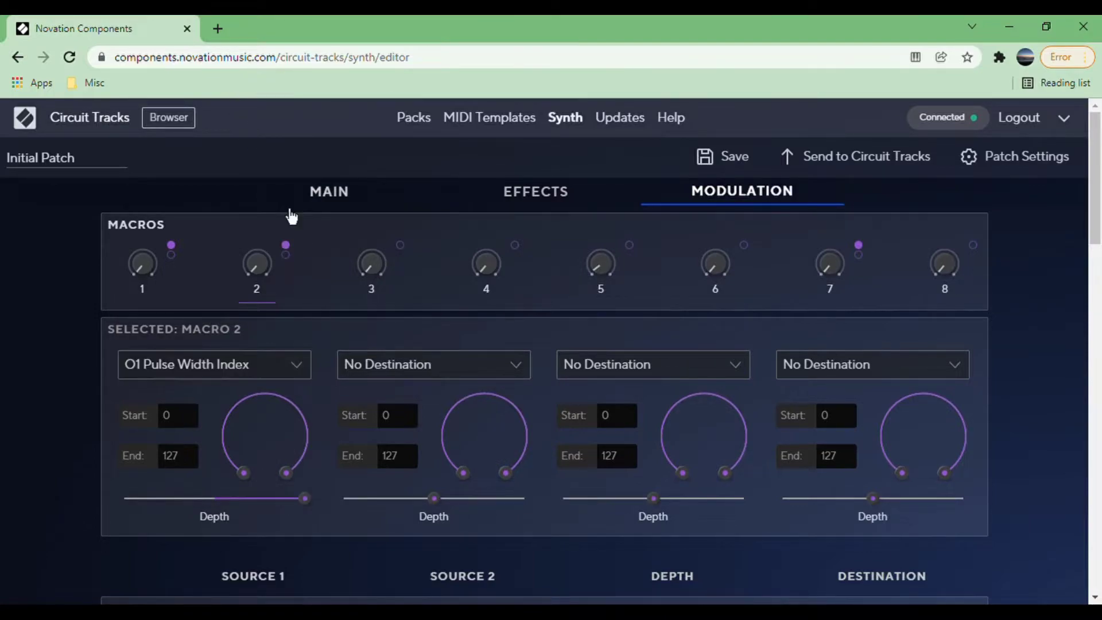
pyautogui.click(328, 212)
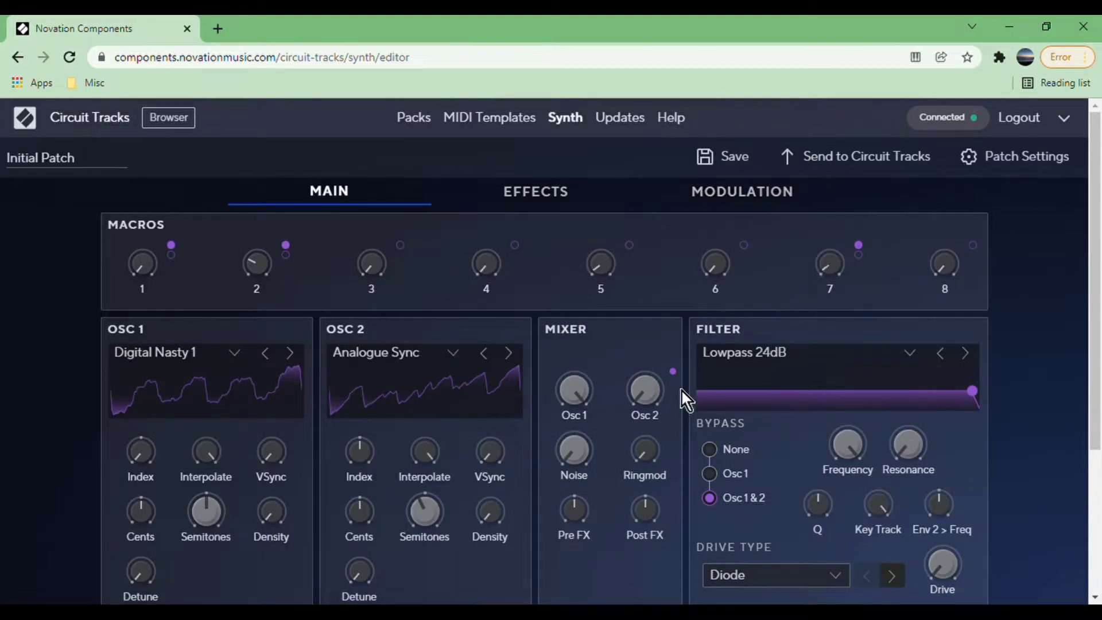
# Set the filter bypass to None and lower the Lowpass 24dB filter's Frequency to its minimum.
pyautogui.scroll(-3, 682, 391)
pyautogui.scroll(3, 546, 281)
pyautogui.click(710, 450)
pyautogui.moveTo(847, 447); pyautogui.dragTo(865, 582)
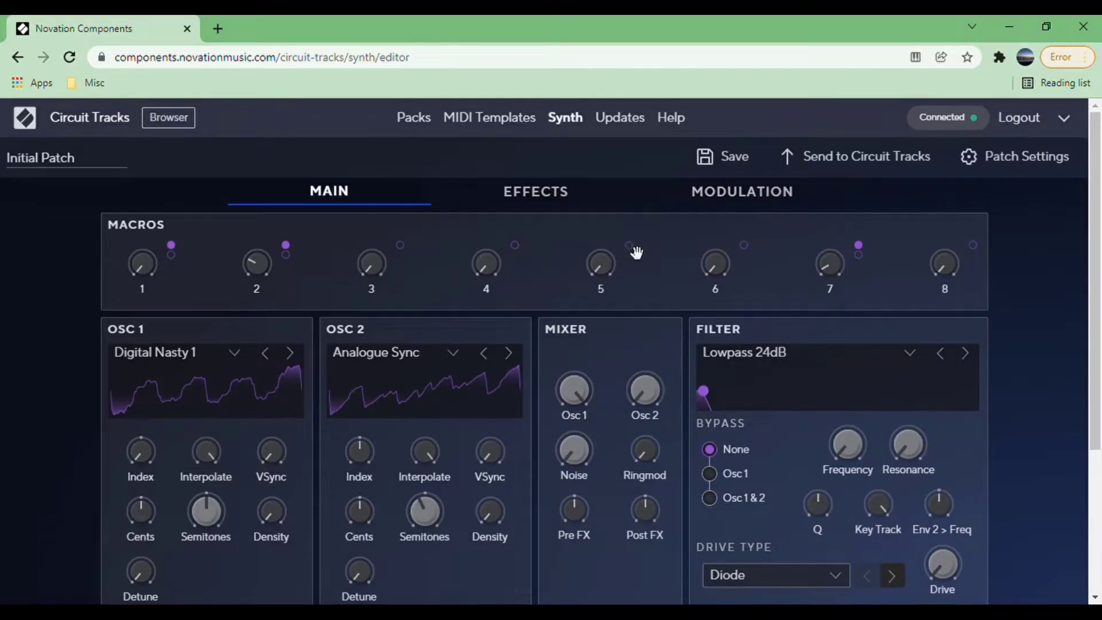
# Assign the filter's Frequency to Macro 5 and its Resonance to Macro 6.
pyautogui.moveTo(629, 246); pyautogui.dragTo(842, 446)
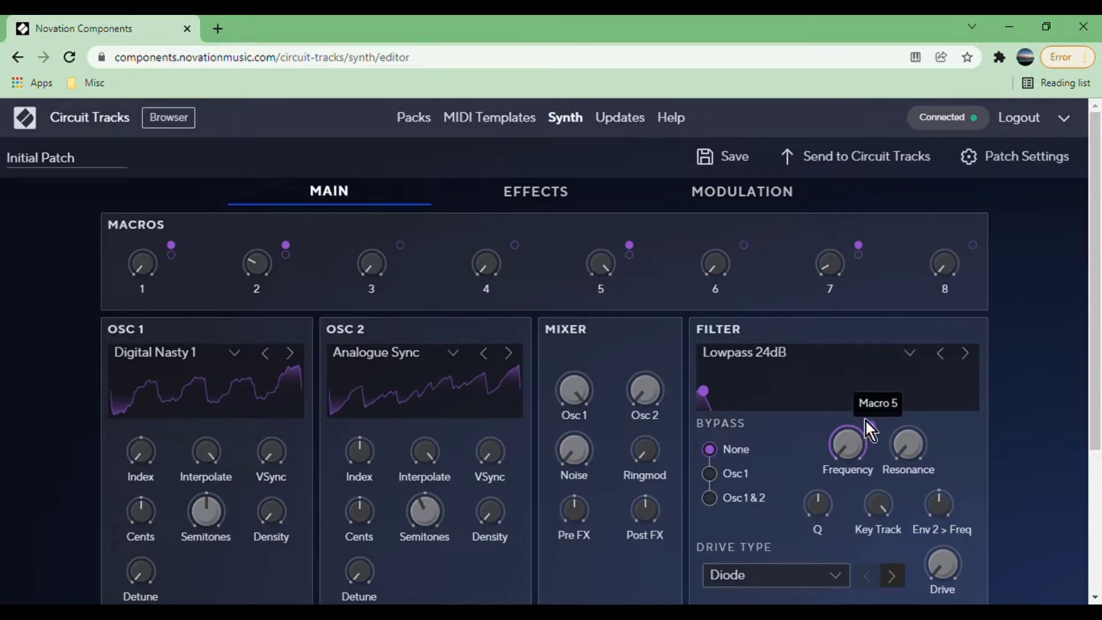
pyautogui.moveTo(744, 245); pyautogui.dragTo(901, 463)
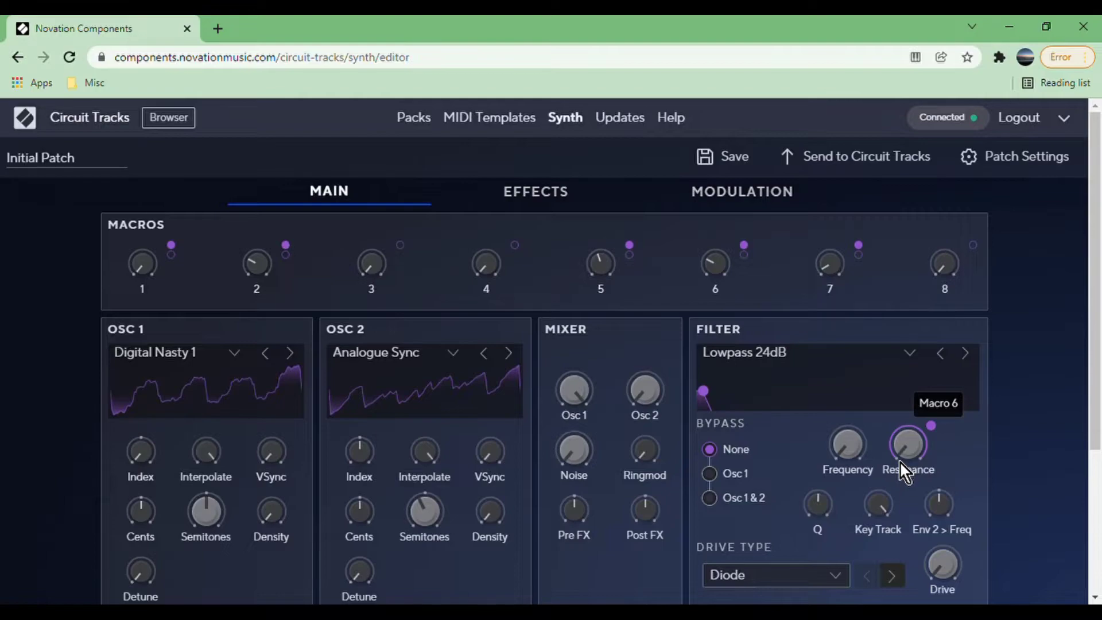
# Assign the filter's Env 2 > Freq amount to Macro 4.
pyautogui.scroll(-1, 790, 421)
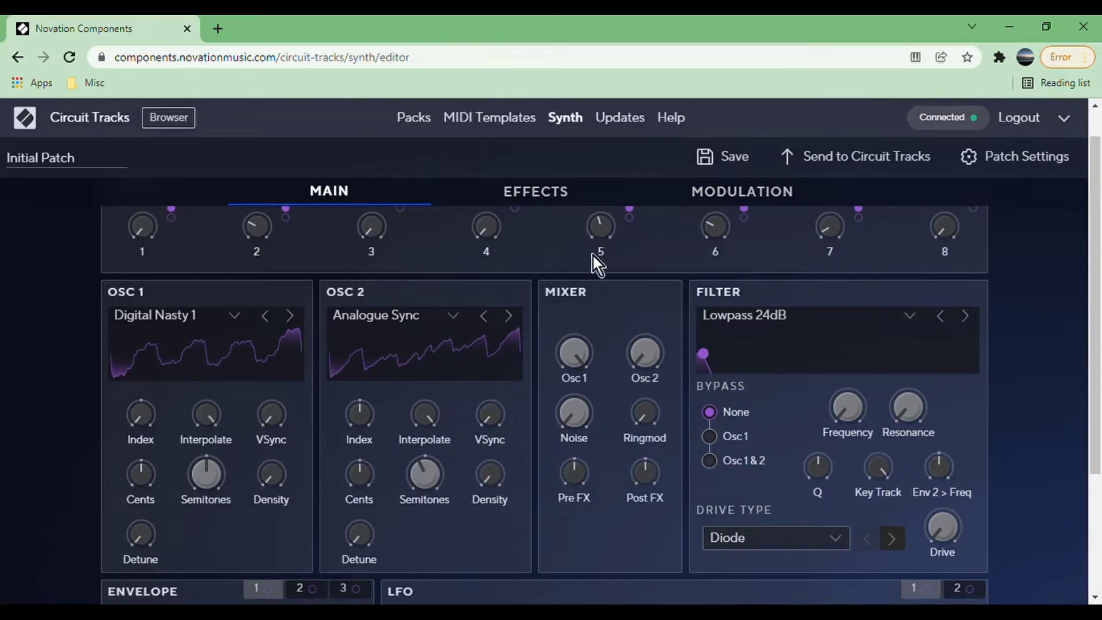
pyautogui.scroll(1, 593, 254)
pyautogui.click(521, 251)
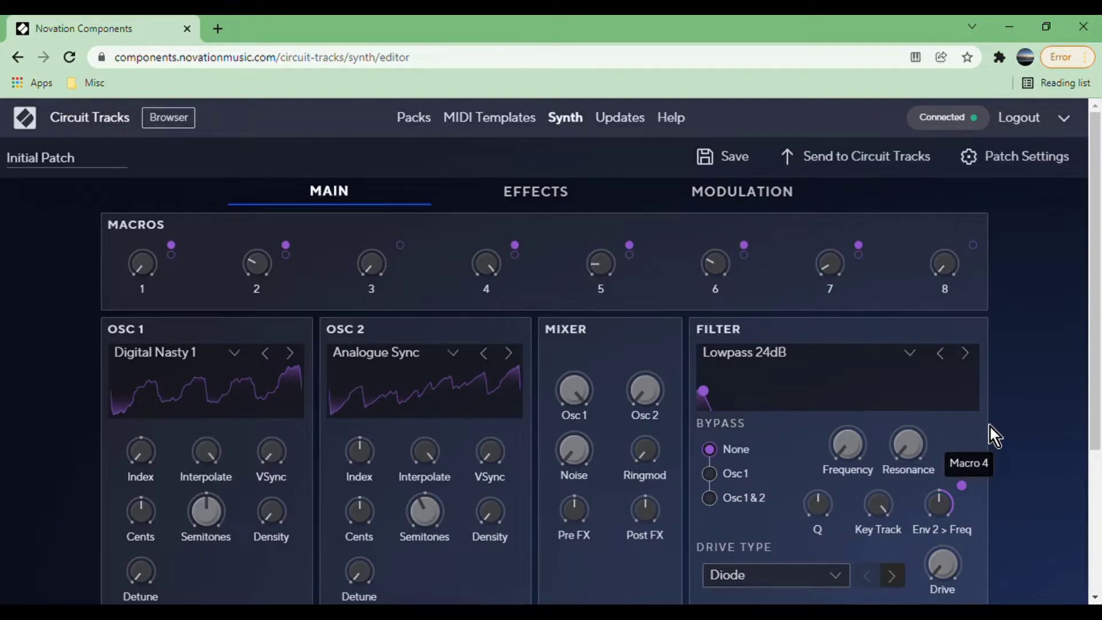
# Adjust the Decay of Envelope 2.
pyautogui.scroll(-4, 990, 427)
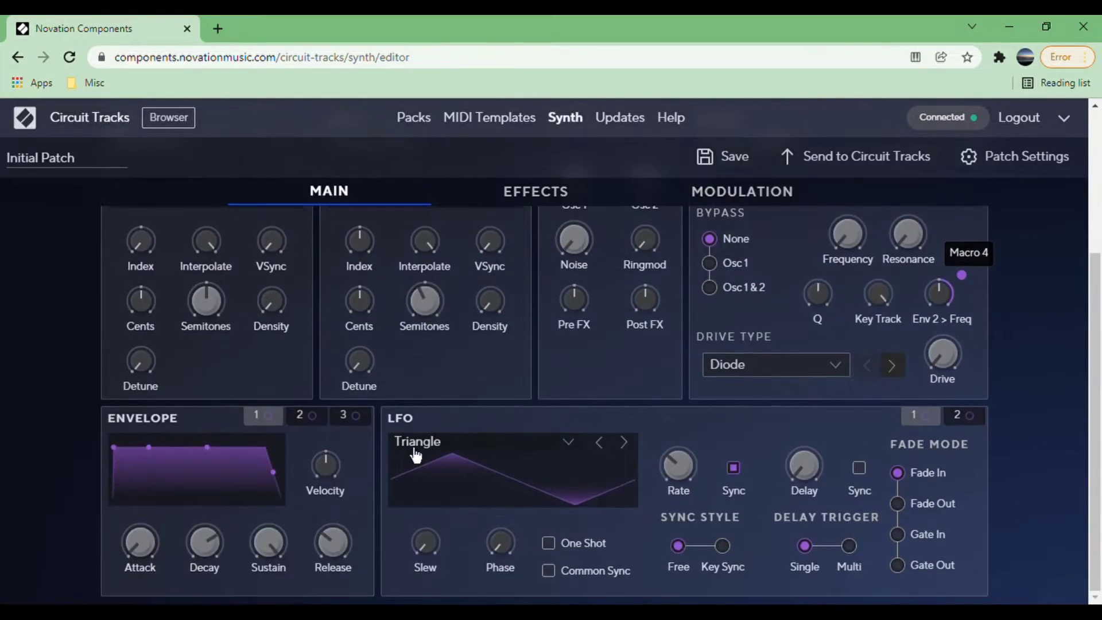
pyautogui.click(300, 422)
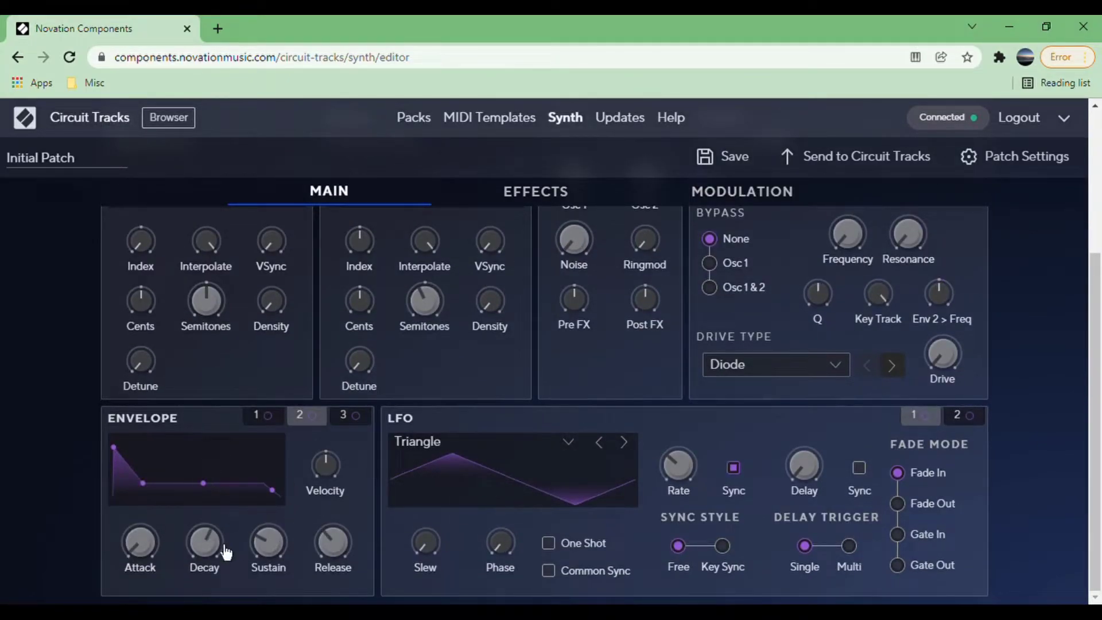
pyautogui.moveTo(219, 552)
pyautogui.moveTo(218, 552); pyautogui.dragTo(218, 540)
# Reshape Envelope 1 with a short Decay and the Sustain at its minimum.
pyautogui.click(279, 419)
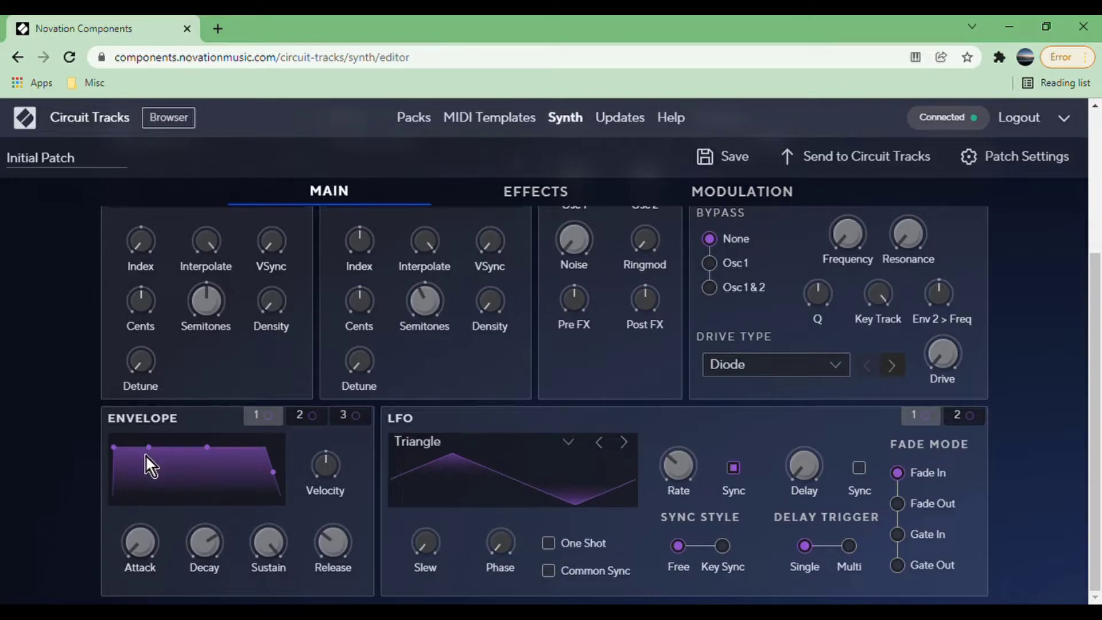
pyautogui.moveTo(147, 454); pyautogui.dragTo(234, 486)
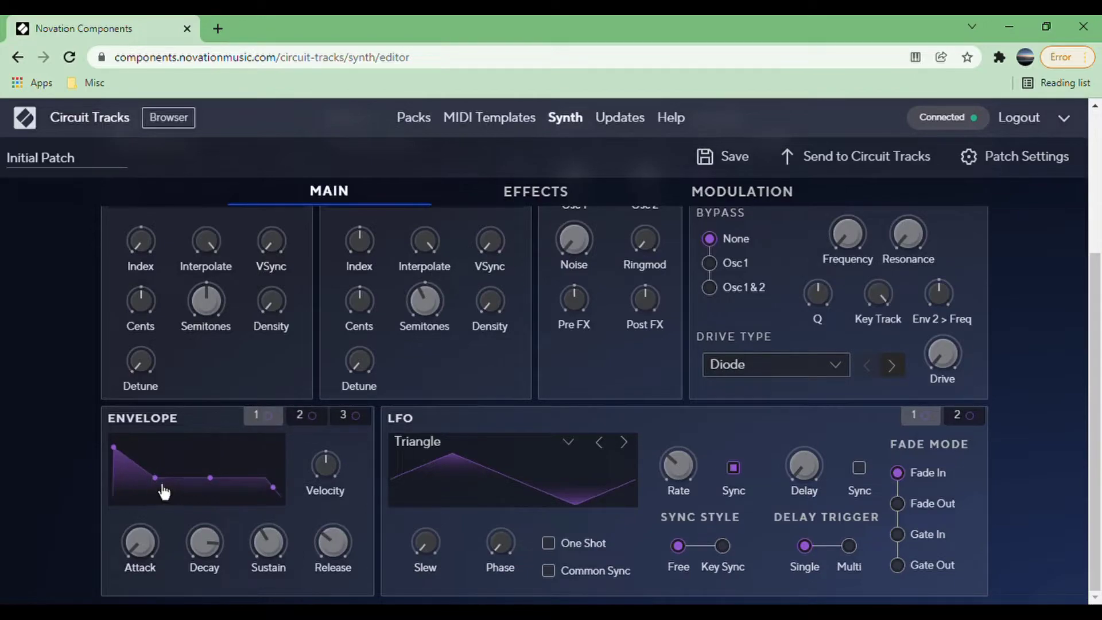
pyautogui.moveTo(160, 475); pyautogui.dragTo(127, 497)
# Assign the Decay of Envelope 1 to Macro 3.
pyautogui.scroll(2, 228, 469)
pyautogui.scroll(3, 229, 442)
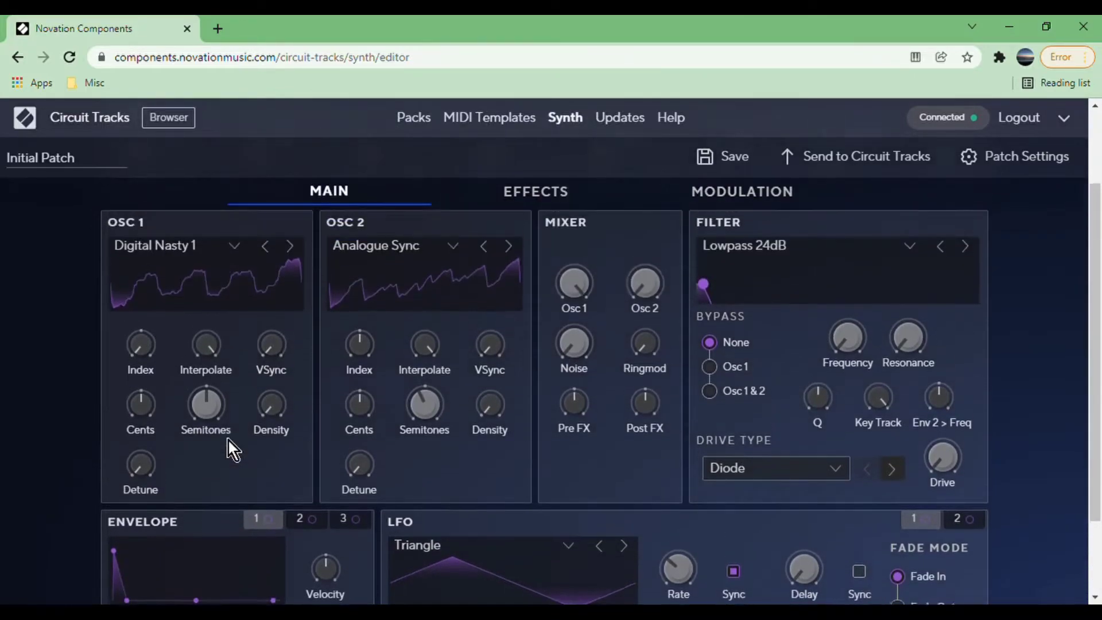
pyautogui.moveTo(409, 251); pyautogui.dragTo(223, 556)
pyautogui.scroll(-3, 300, 484)
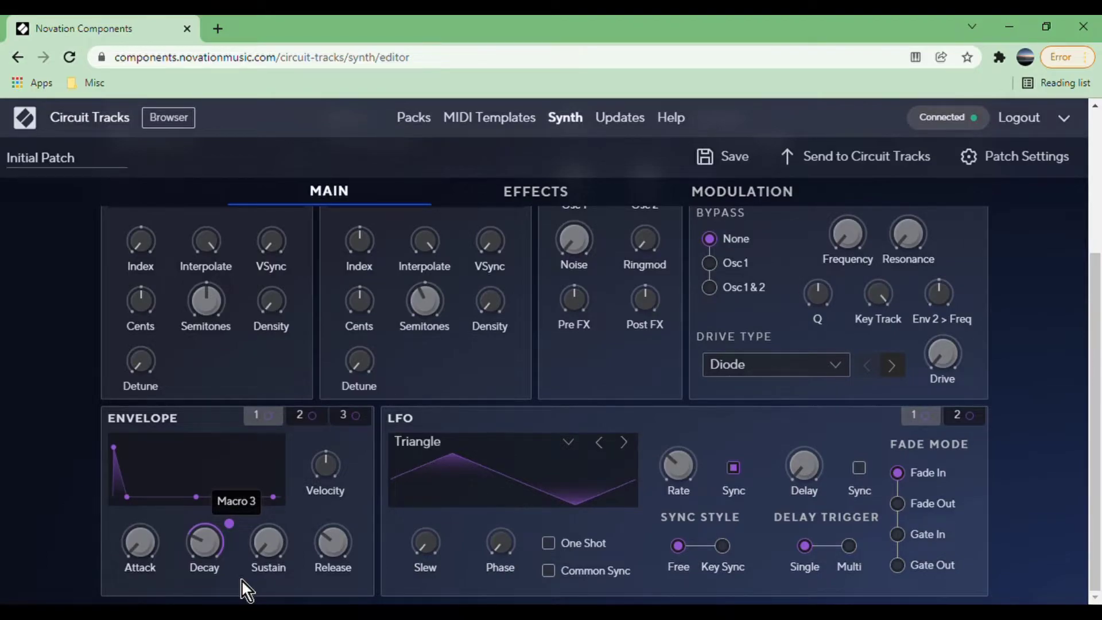
# Adjust the Noise level in the mixer.
pyautogui.scroll(3, 243, 582)
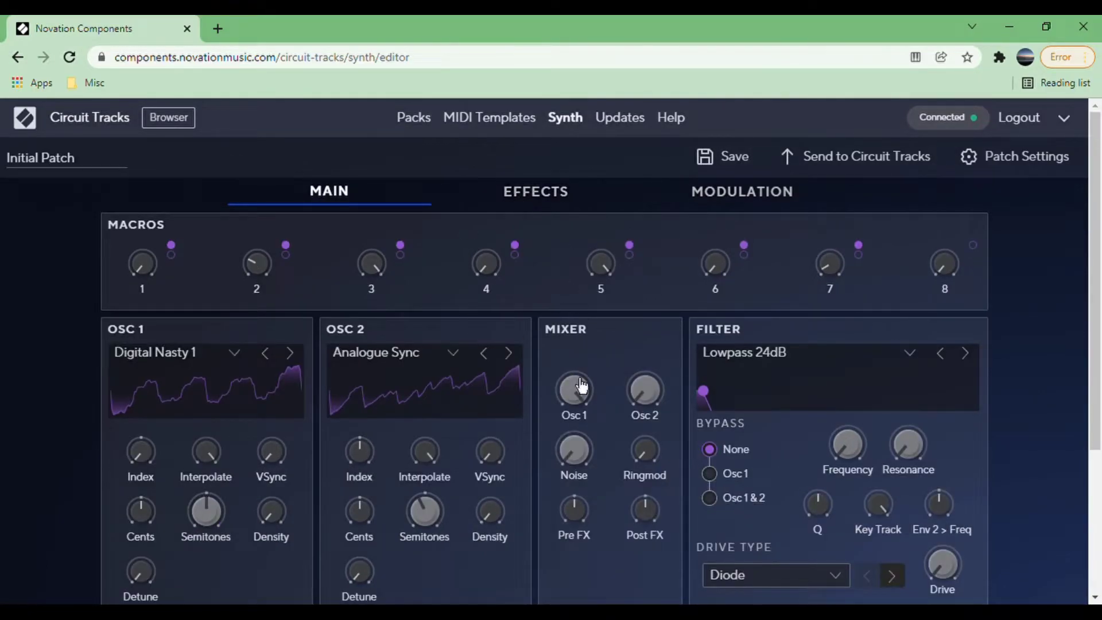
pyautogui.moveTo(585, 462)
pyautogui.moveTo(586, 462); pyautogui.dragTo(554, 545)
# Raise the chorus/phaser effect's Level and change the effect type to Phaser with rate Sync on.
pyautogui.click(559, 202)
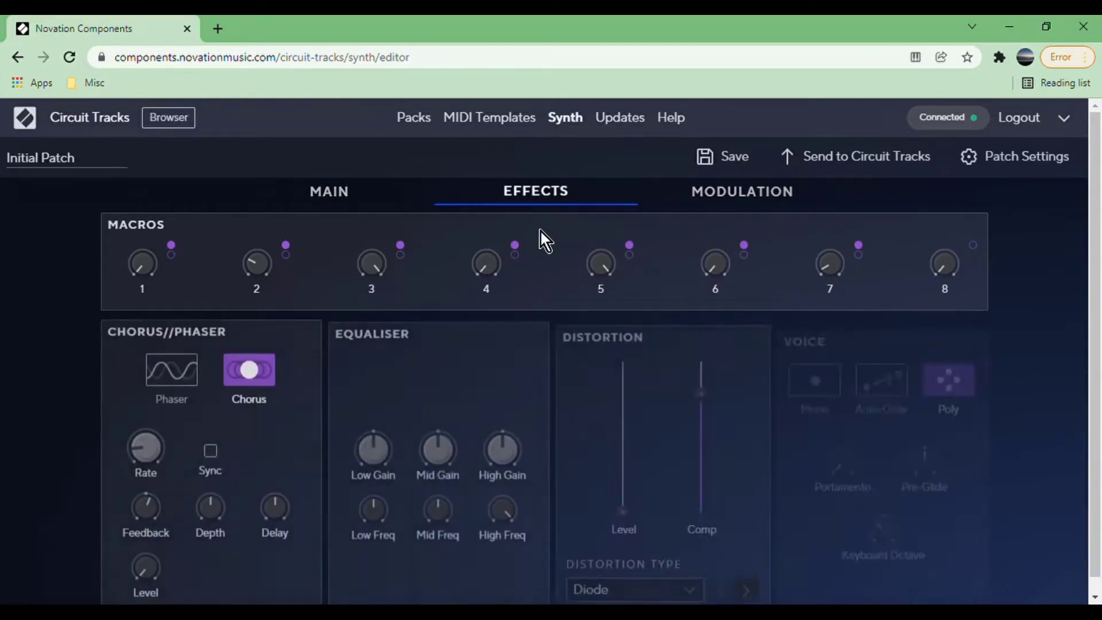
pyautogui.scroll(-1, 477, 339)
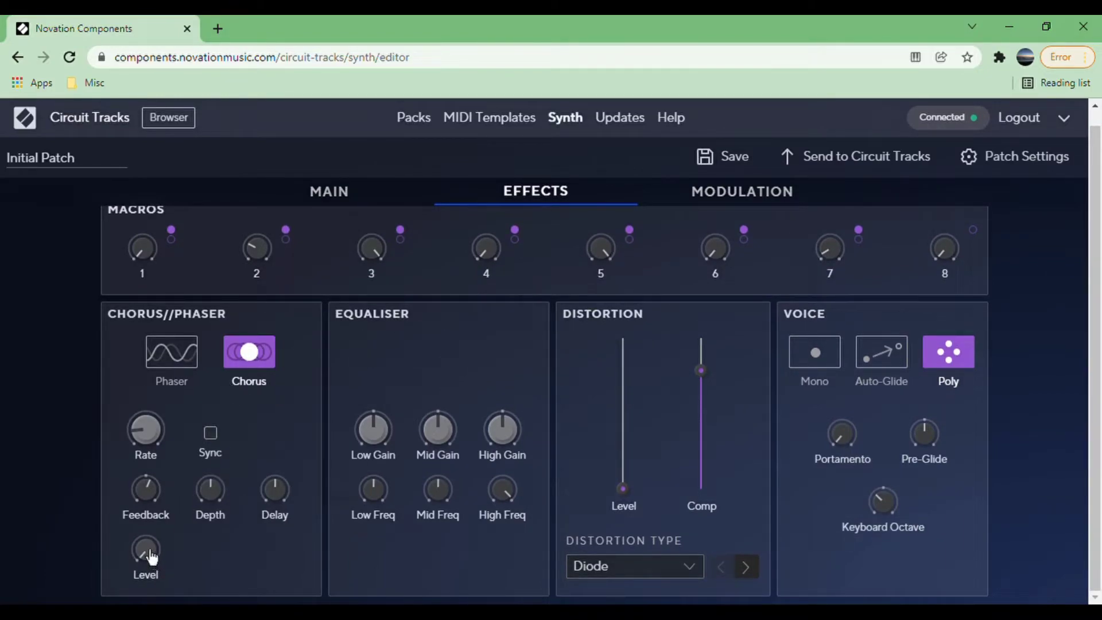
pyautogui.moveTo(151, 557); pyautogui.dragTo(135, 437)
pyautogui.click(185, 367)
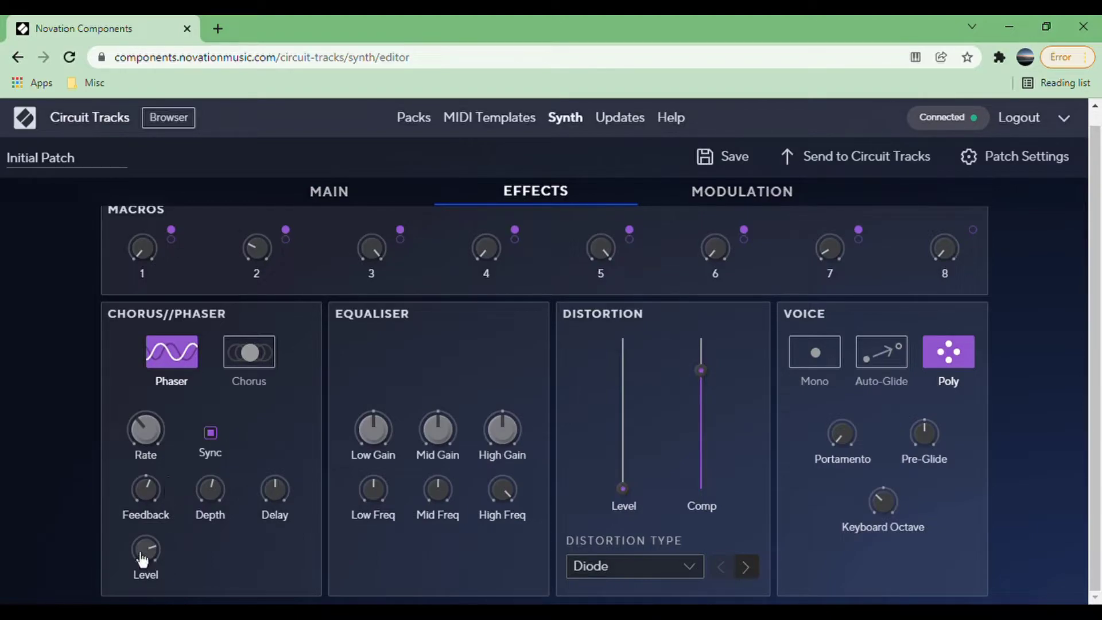
# Lower the phaser's Level to its minimum and assign it to Macro 8.
pyautogui.moveTo(152, 564); pyautogui.dragTo(151, 614)
pyautogui.moveTo(157, 555); pyautogui.dragTo(142, 594)
pyautogui.click(972, 231)
pyautogui.click(153, 574)
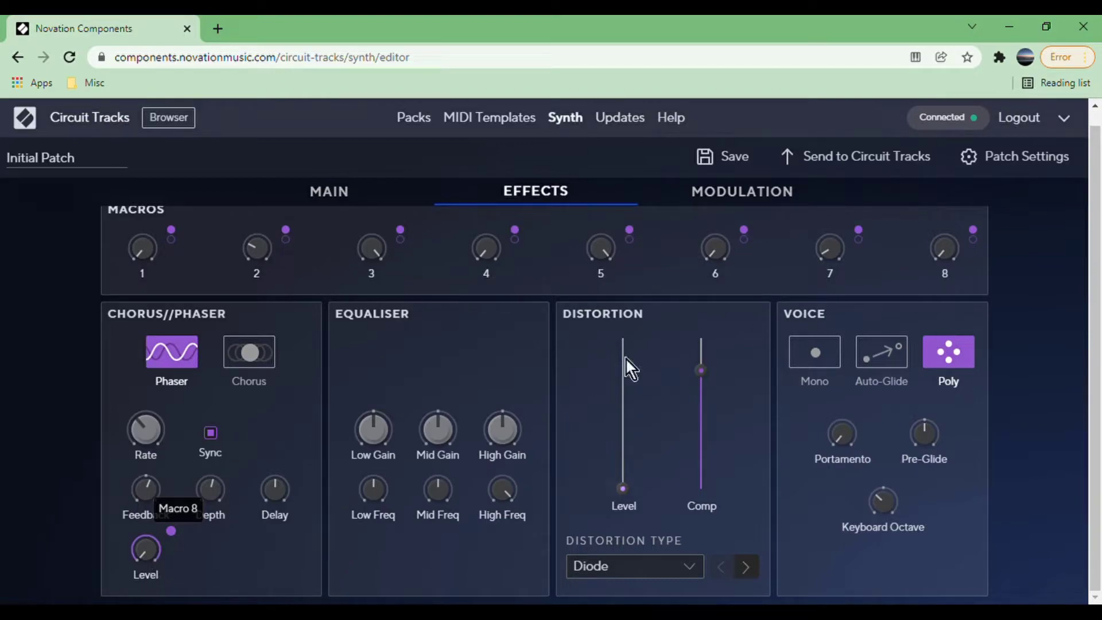
# Set the voice mode to Mono and raise the Portamento to about its midpoint.
pyautogui.click(815, 366)
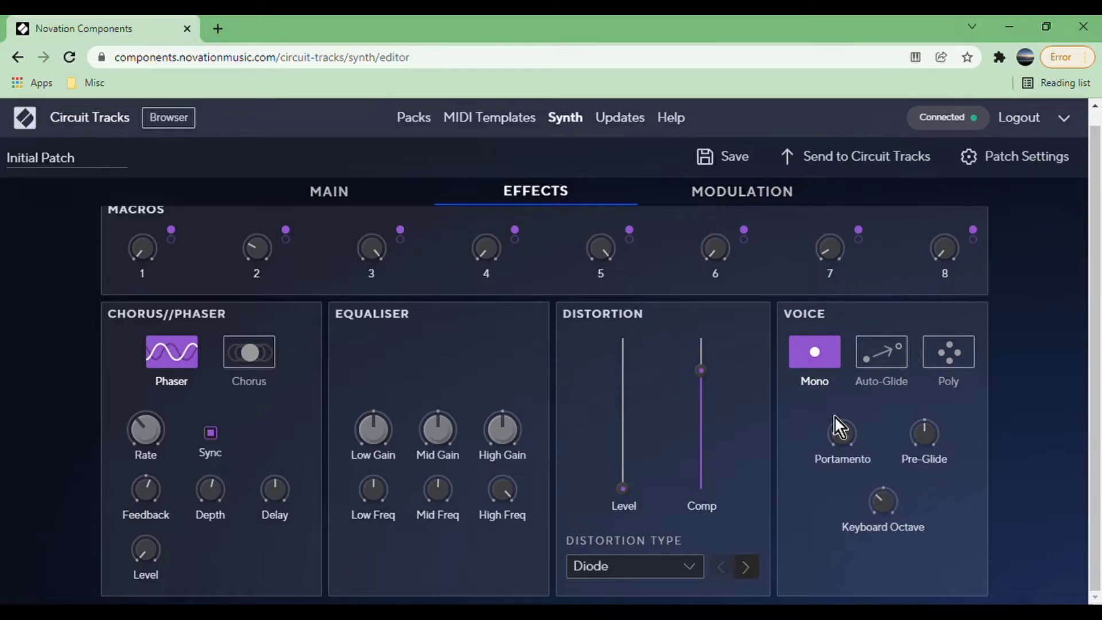
pyautogui.moveTo(834, 415); pyautogui.dragTo(855, 451)
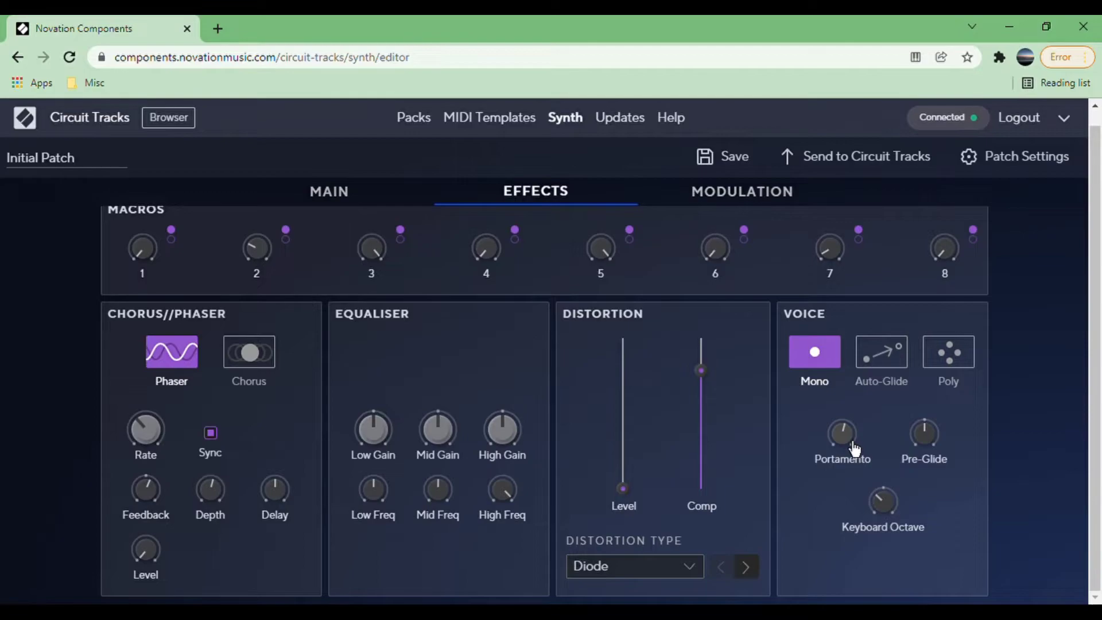